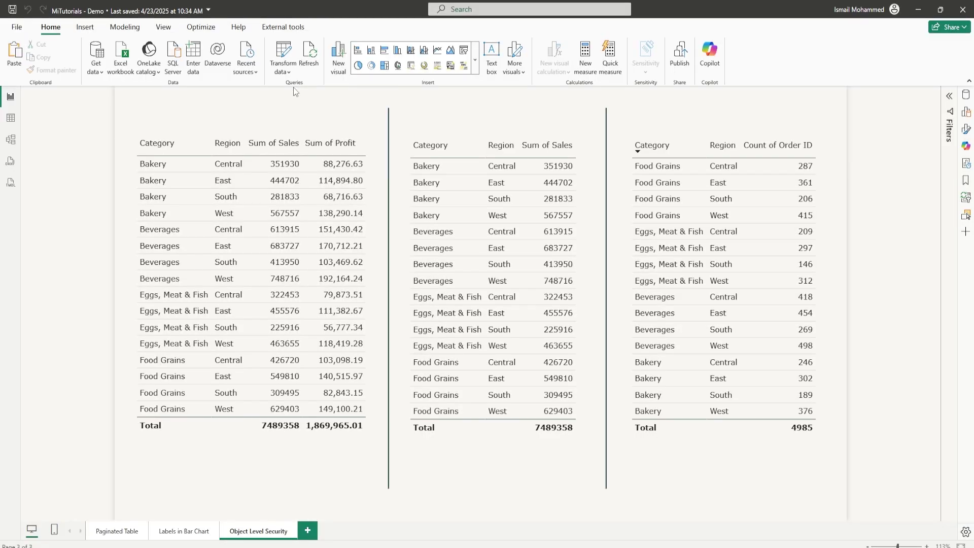
Show the Modeling ribbon for the MiTutorials Demo report
{"action": "left_click", "coordinate": [126, 29]}
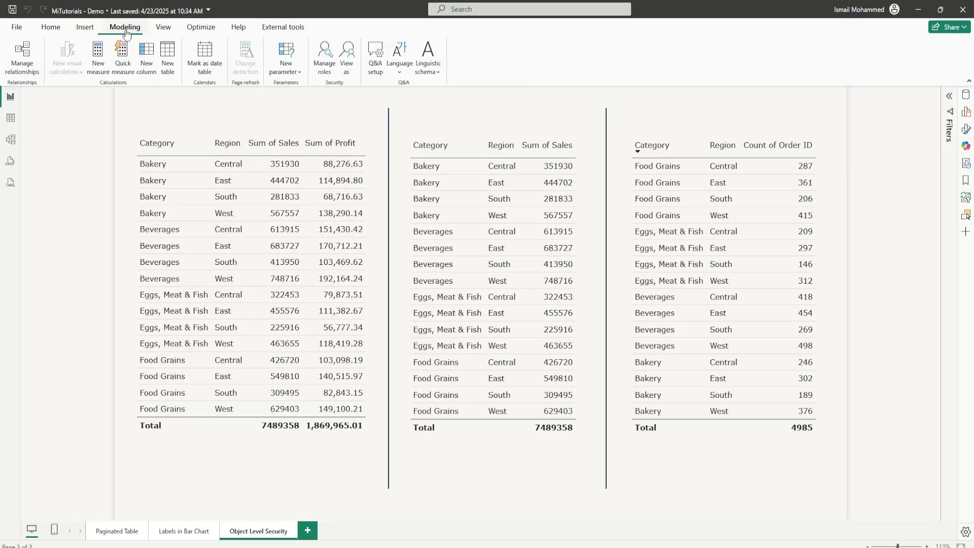
Use View as to preview the report as the Restricted Access role
{"action": "left_click", "coordinate": [348, 75]}
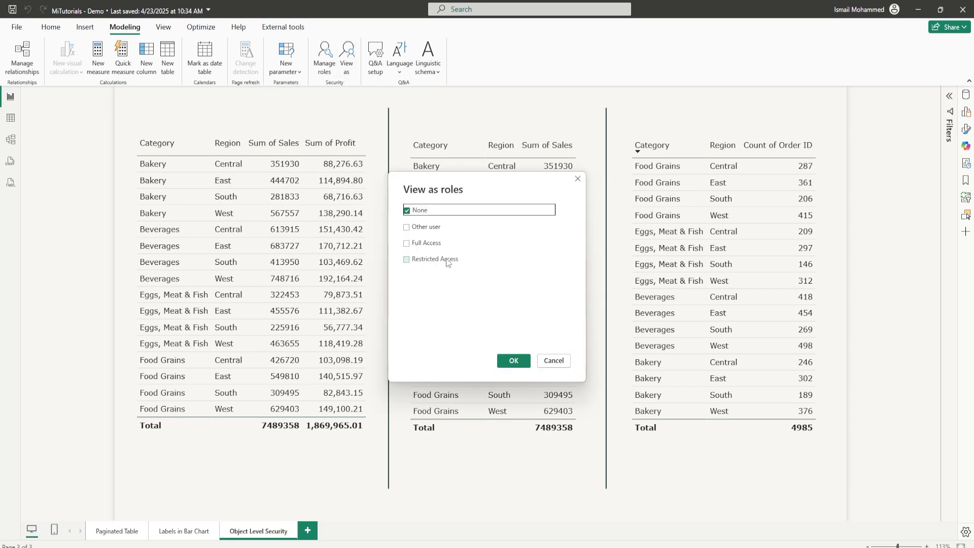
{"action": "left_click", "coordinate": [432, 260]}
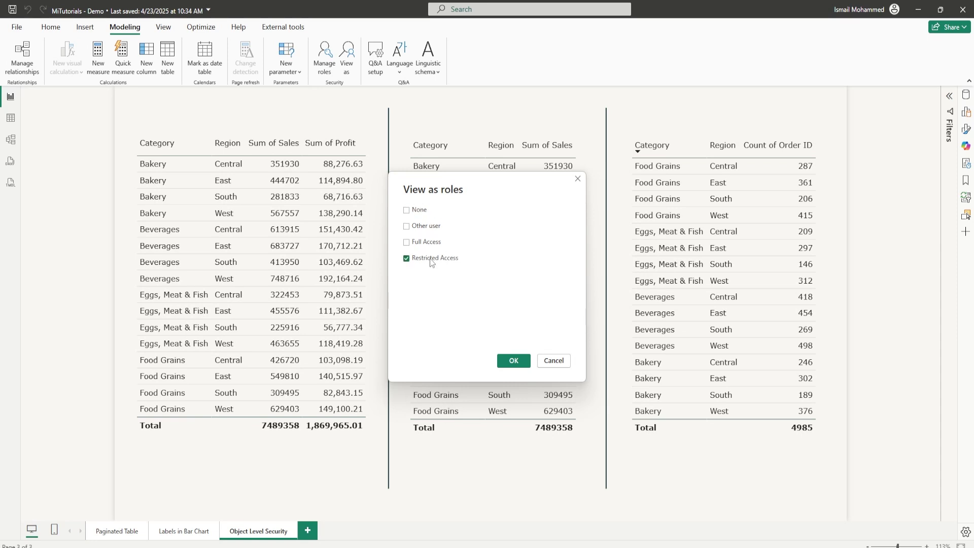
{"action": "left_click", "coordinate": [512, 362]}
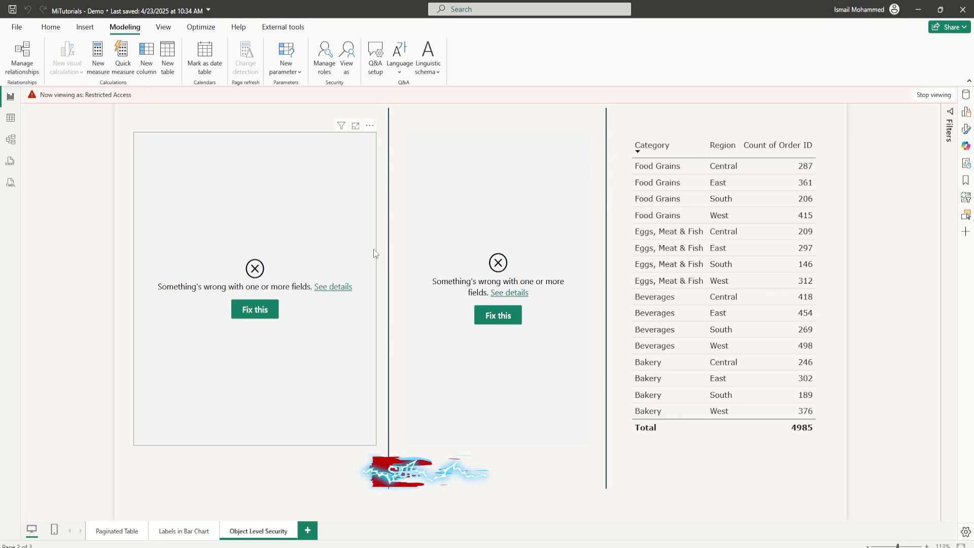
Inspect the left table's Sales field error, try Fix this, then undo to restore the report
{"action": "left_click", "coordinate": [334, 287]}
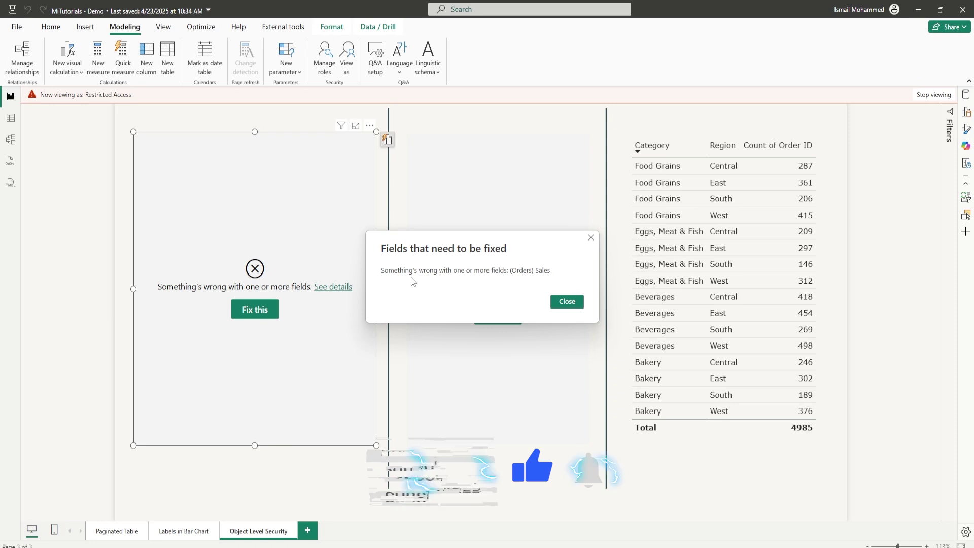
{"action": "key", "text": "Escape"}
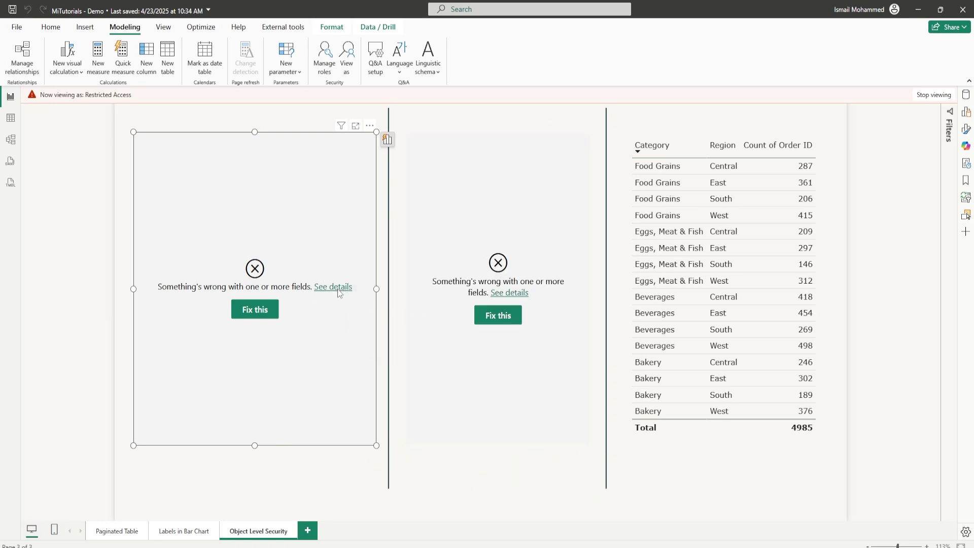
{"action": "left_click", "coordinate": [338, 288]}
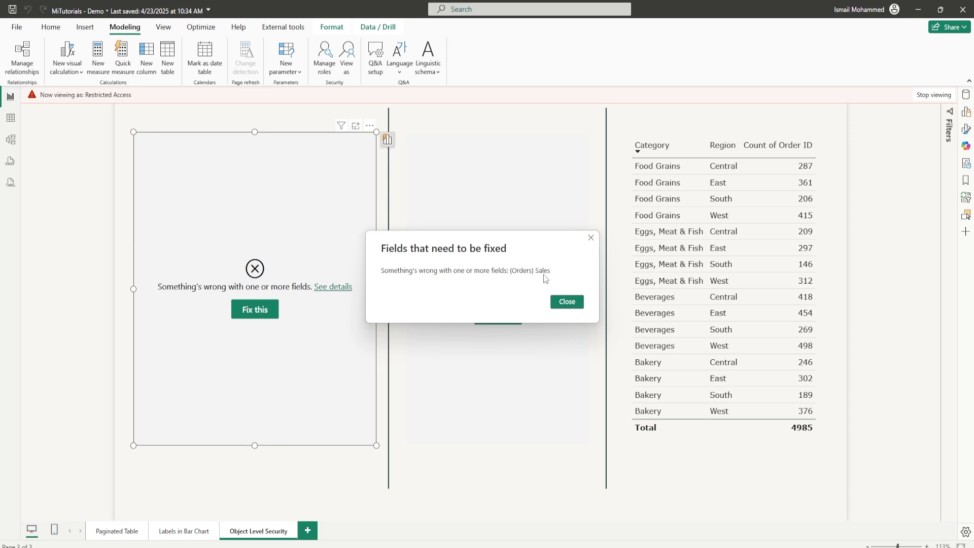
{"action": "left_click", "coordinate": [566, 302]}
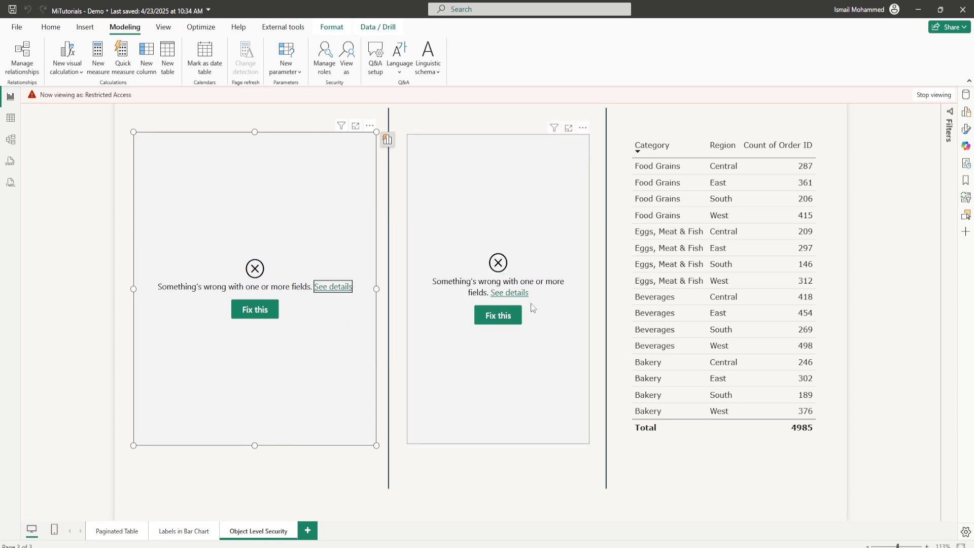
{"action": "left_click", "coordinate": [254, 310]}
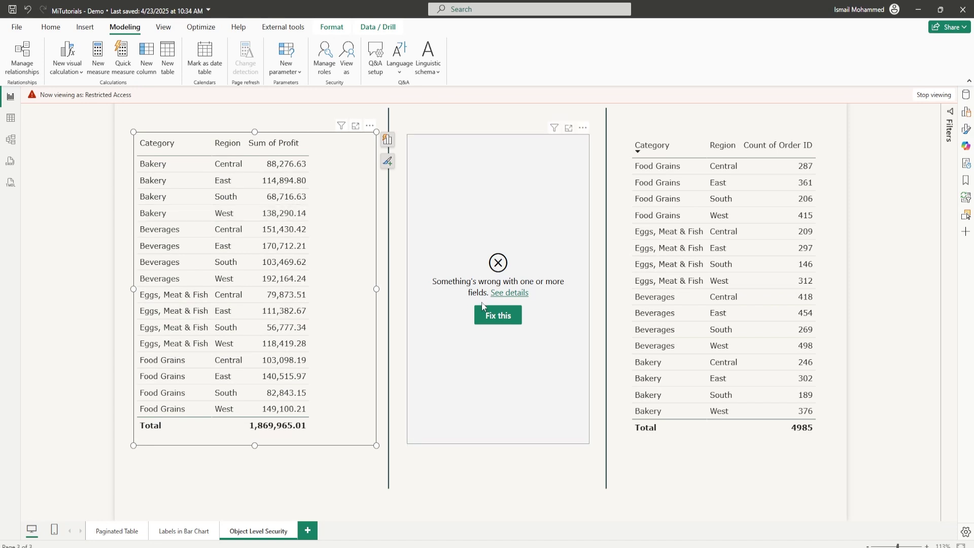
{"action": "left_click", "coordinate": [28, 9]}
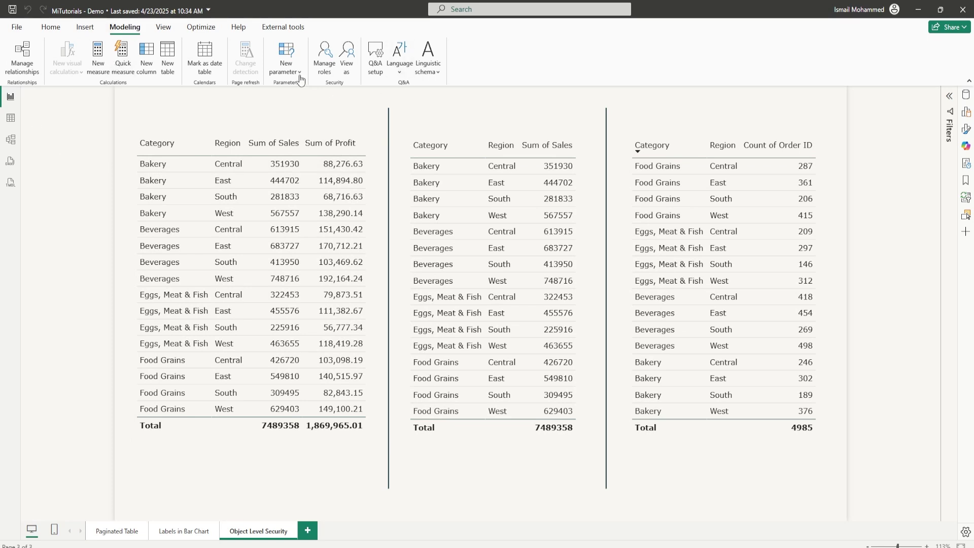
In Manage roles, add a role named 'Restricted Access'
{"action": "left_click", "coordinate": [324, 72]}
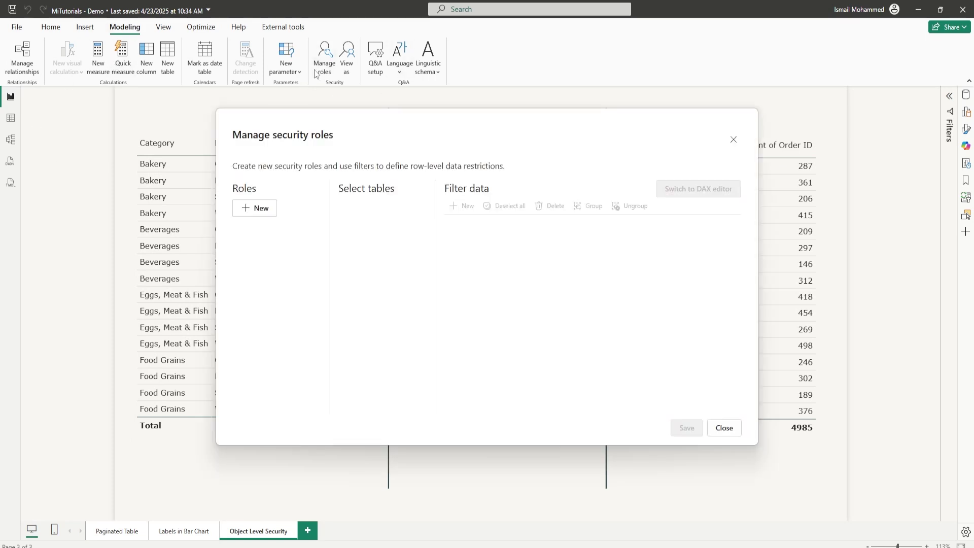
{"action": "left_click", "coordinate": [256, 210]}
{"action": "double_click", "coordinate": [273, 243]}
{"action": "type", "text": "Re"}
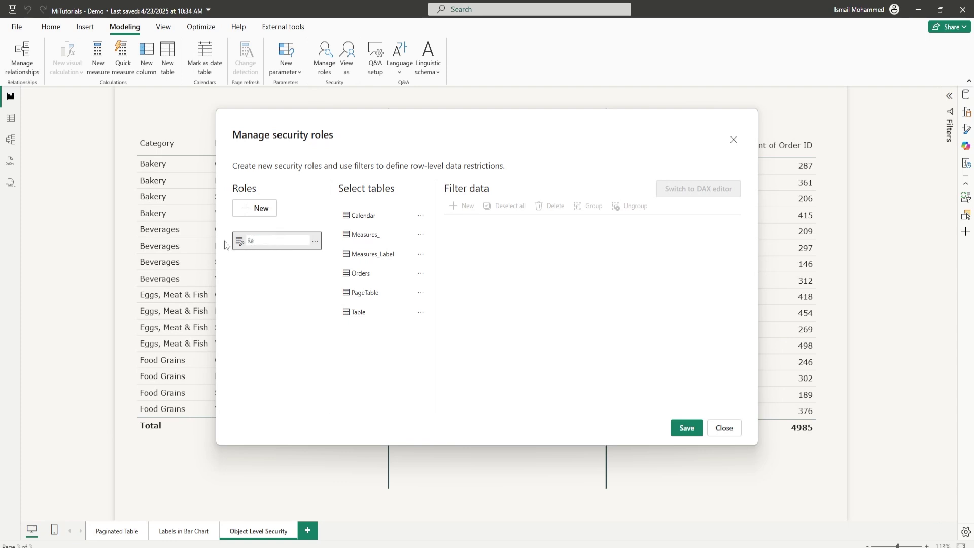
{"action": "type", "text": "stricted Access"}
Add a second role named 'Full Access', save the roles, and show External tools
{"action": "left_click", "coordinate": [261, 209]}
{"action": "left_click", "coordinate": [262, 259]}
{"action": "double_click", "coordinate": [280, 257]}
{"action": "type", "text": "Full Access"}
{"action": "key", "text": "Return"}
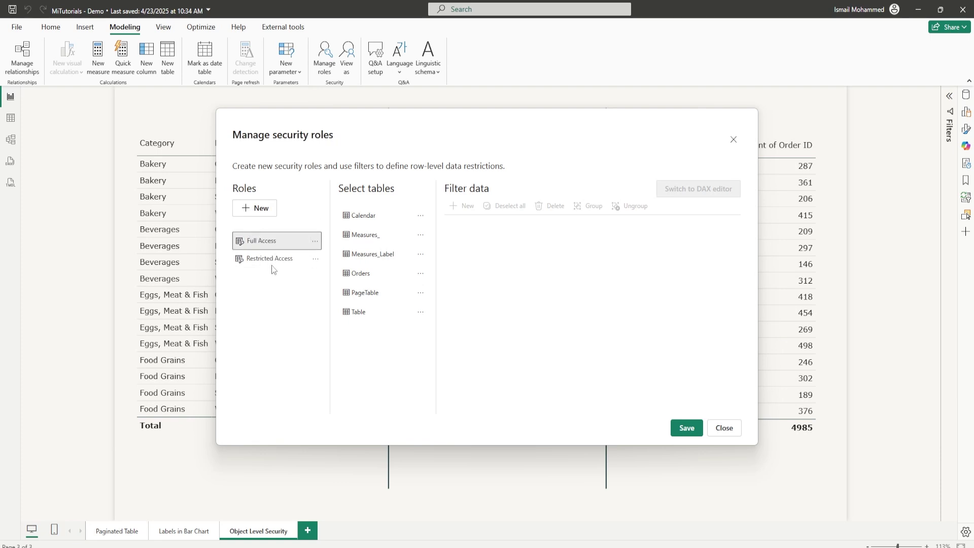
{"action": "left_click", "coordinate": [685, 430]}
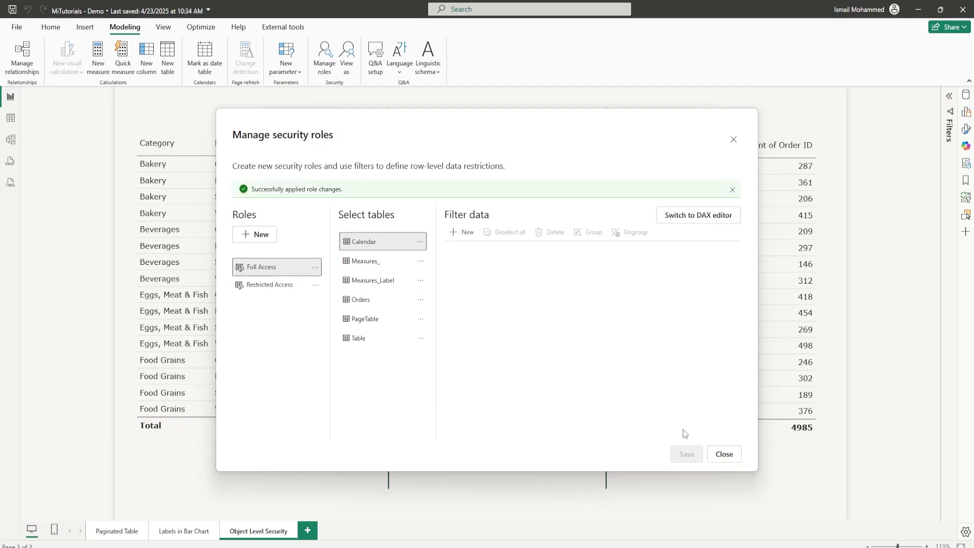
{"action": "left_click", "coordinate": [724, 454]}
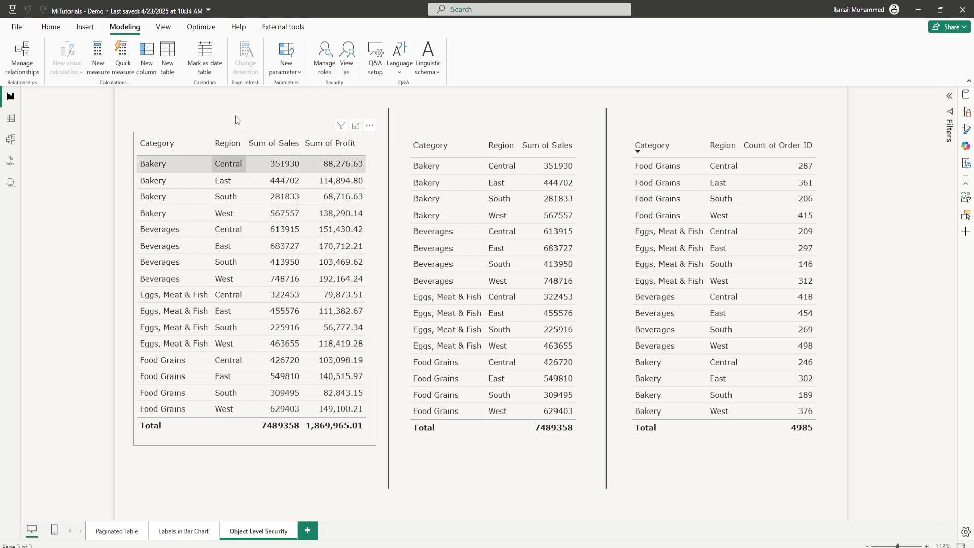
{"action": "left_click", "coordinate": [286, 33]}
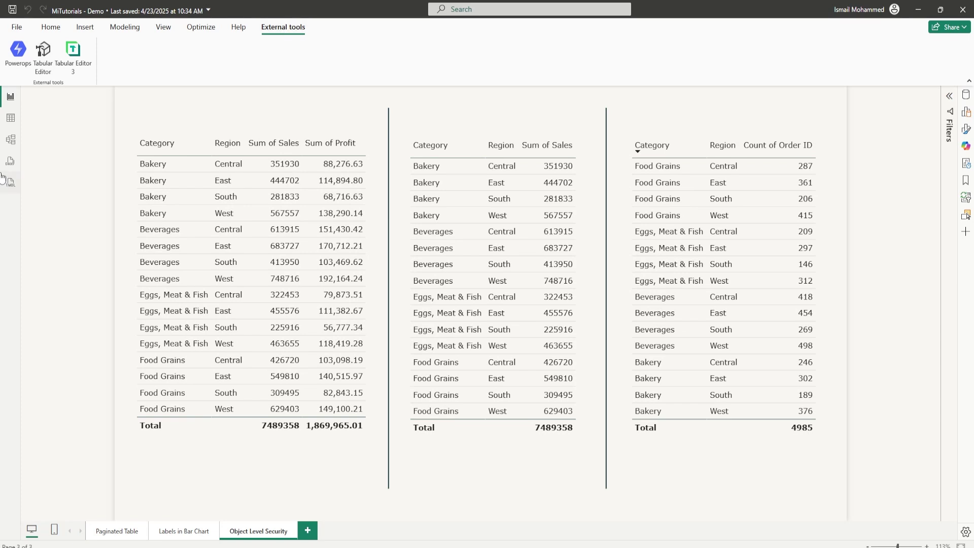
Launch Tabular Editor on the model and inspect the Full Access and Restricted Access roles
{"action": "left_click", "coordinate": [50, 75]}
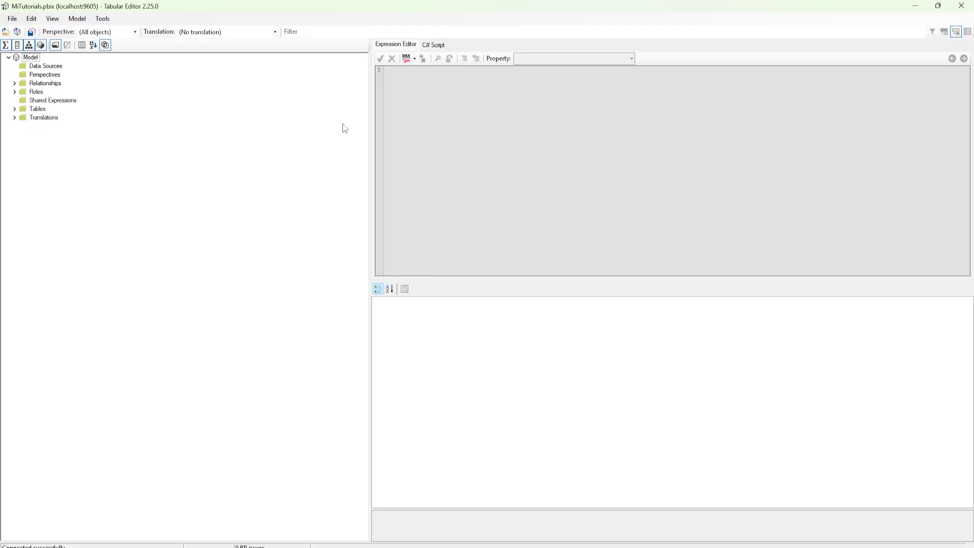
{"action": "left_click", "coordinate": [15, 92]}
{"action": "left_click", "coordinate": [47, 92]}
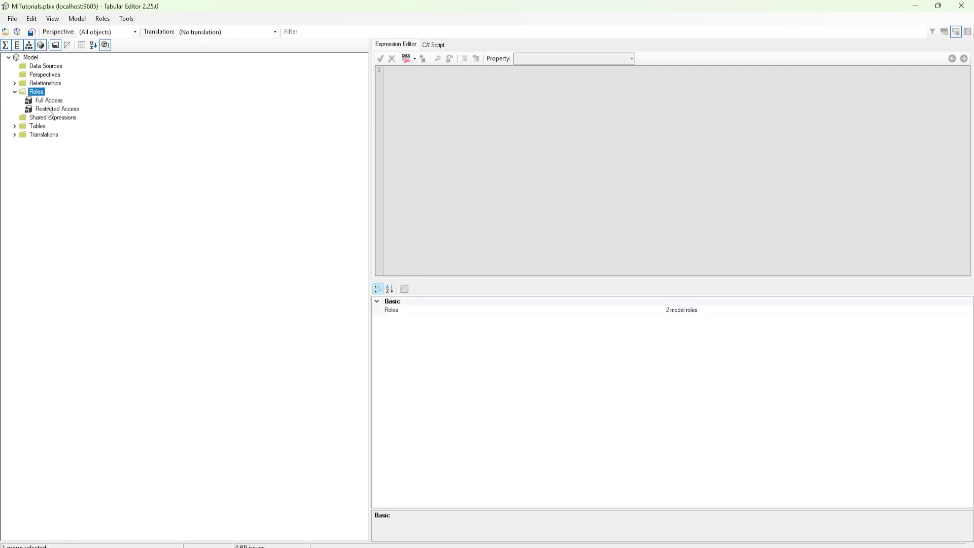
{"action": "left_click", "coordinate": [50, 100]}
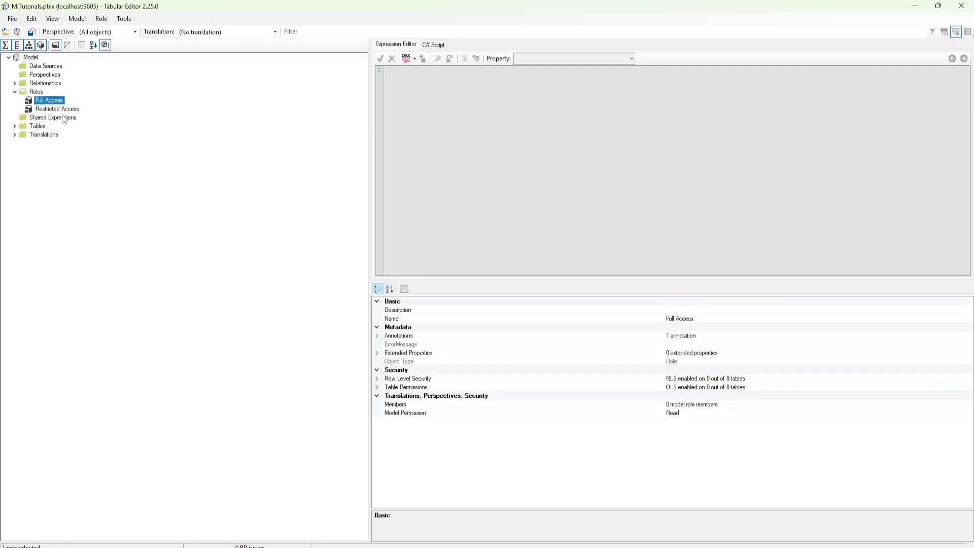
{"action": "left_click", "coordinate": [60, 109]}
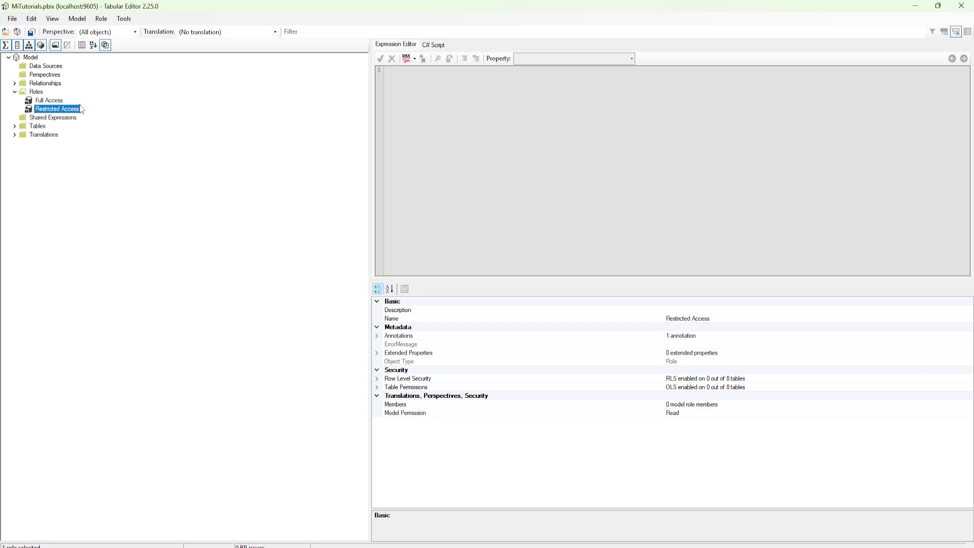
Expand Tables, list the Orders table's columns, and select the Sales column
{"action": "left_click", "coordinate": [15, 125]}
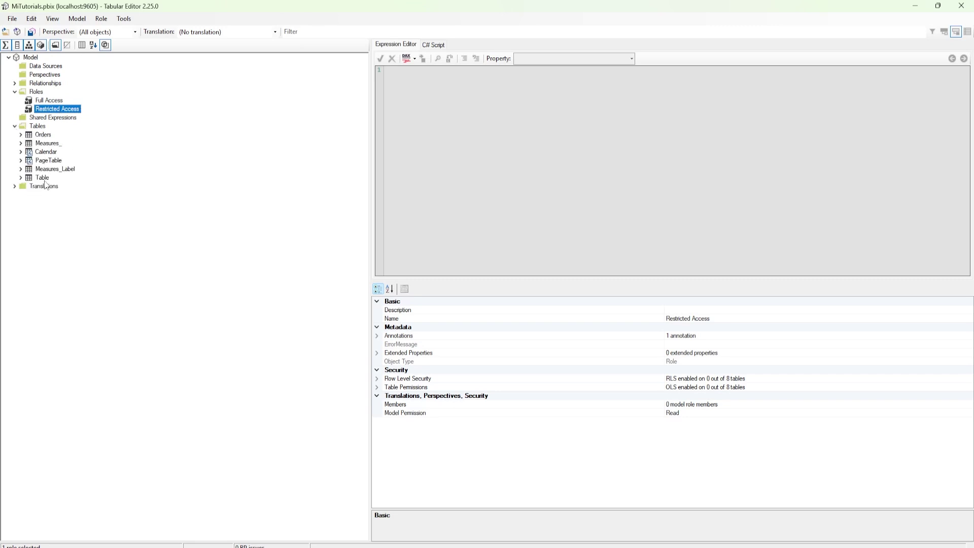
{"action": "left_click", "coordinate": [44, 136]}
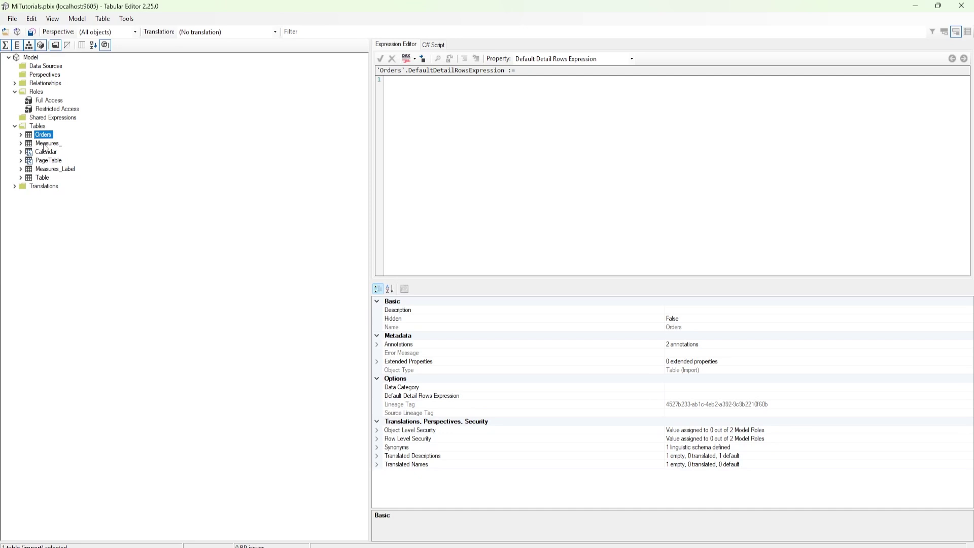
{"action": "left_click", "coordinate": [20, 134]}
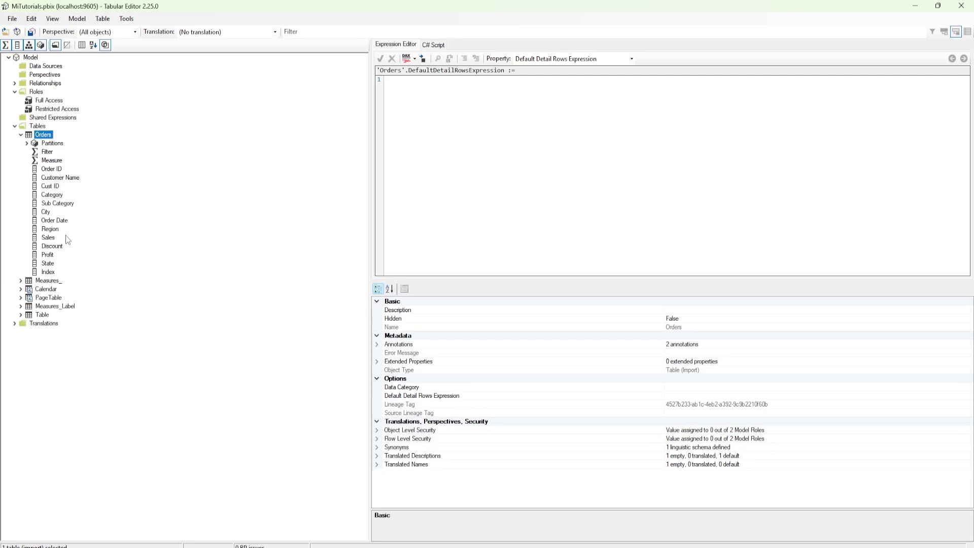
{"action": "left_click", "coordinate": [49, 239]}
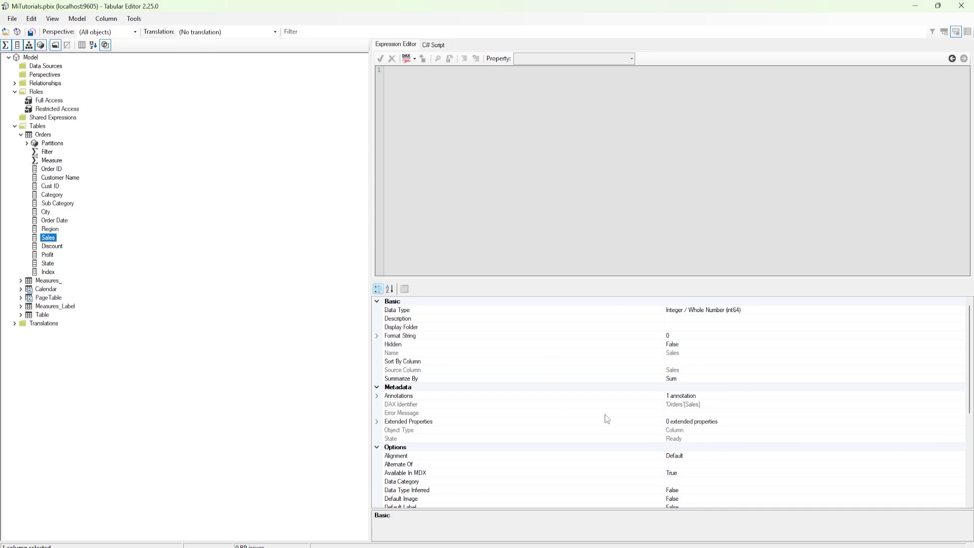
Expand the Sales column's Object Level Security settings, leaving Full Access at Default
{"action": "scroll", "coordinate": [681, 370], "scroll_direction": "down", "scroll_amount": 6}
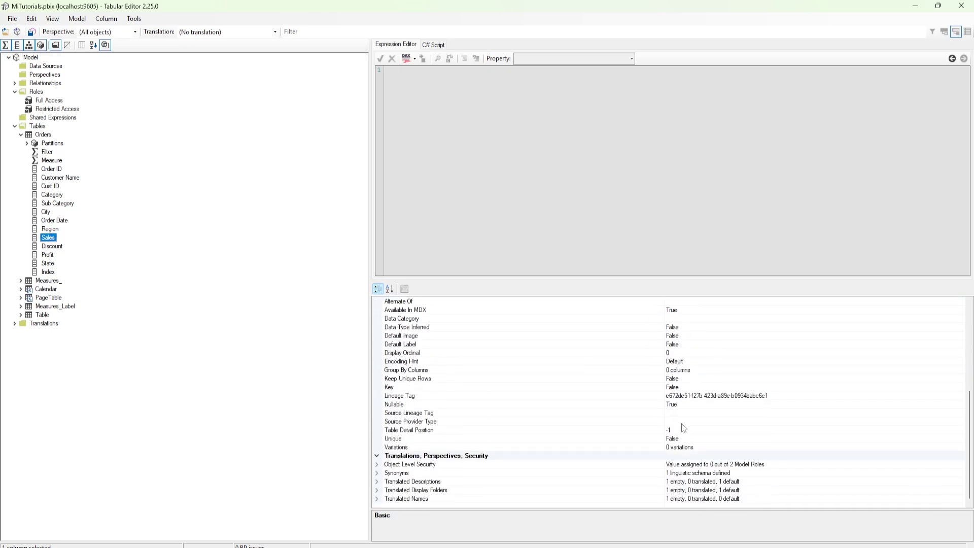
{"action": "left_click", "coordinate": [417, 465]}
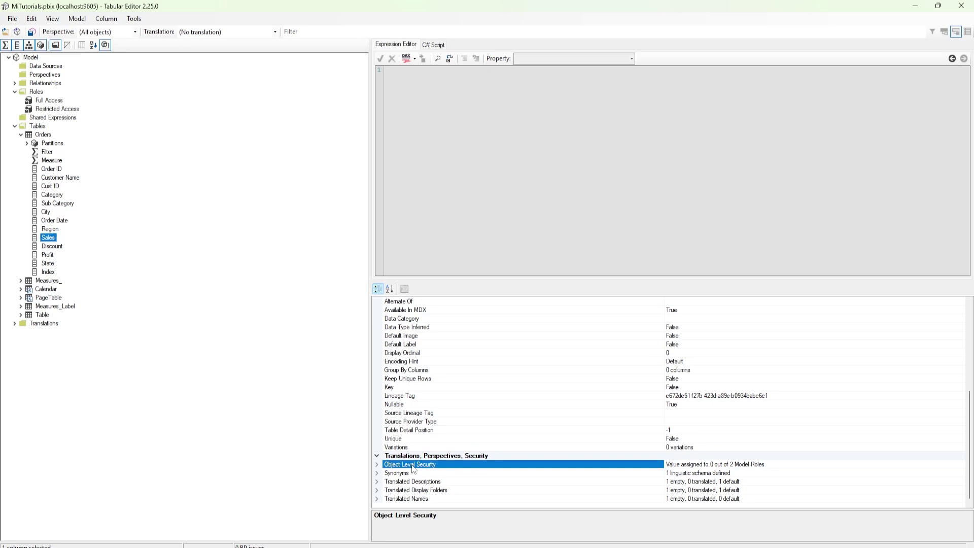
{"action": "left_click", "coordinate": [377, 465]}
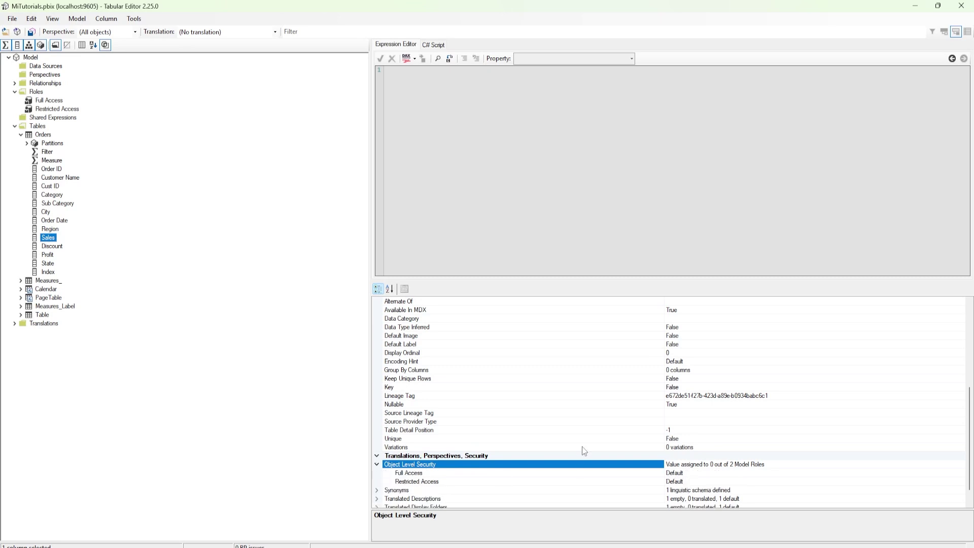
{"action": "scroll", "coordinate": [581, 452], "scroll_direction": "down", "scroll_amount": 1}
{"action": "left_click", "coordinate": [422, 459]}
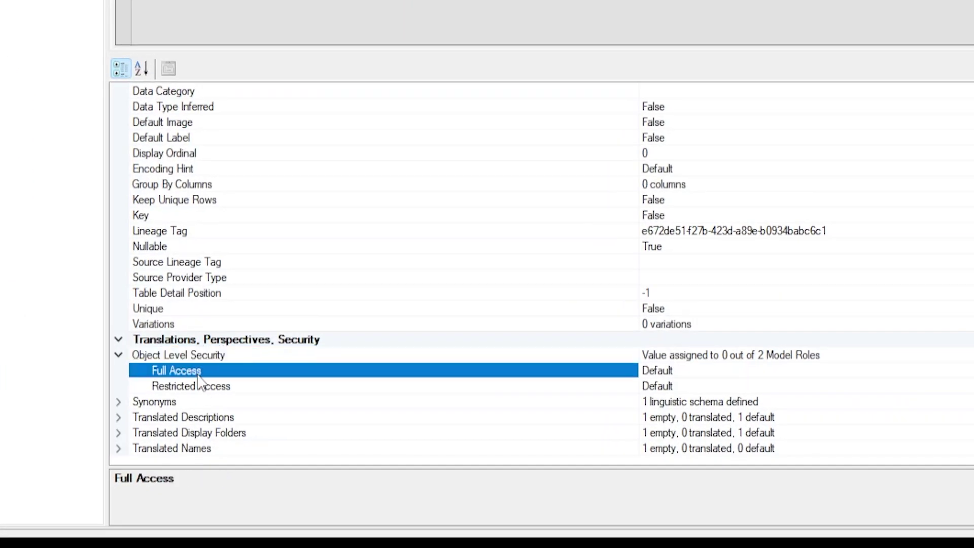
{"action": "left_click", "coordinate": [201, 381]}
{"action": "left_click", "coordinate": [205, 373]}
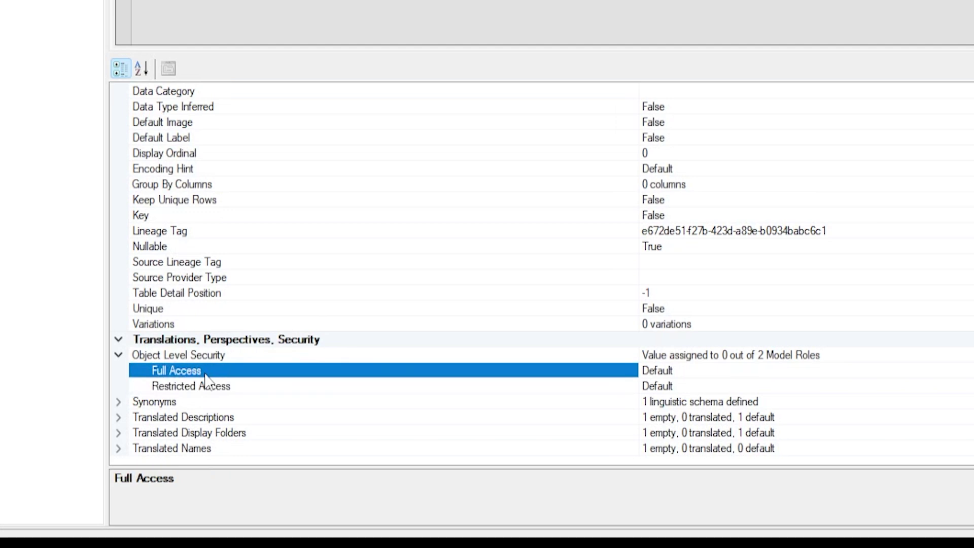
{"action": "left_click", "coordinate": [237, 391]}
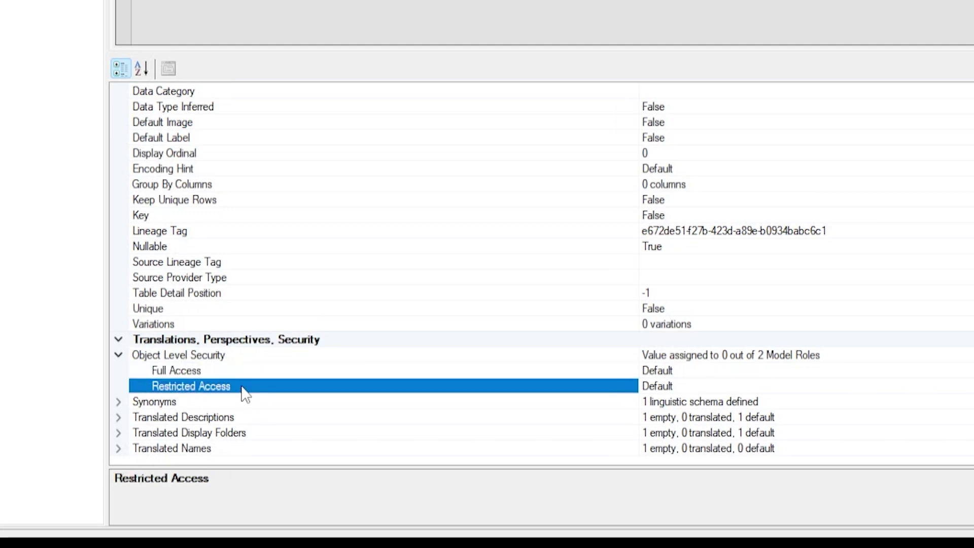
{"action": "key", "text": "Up"}
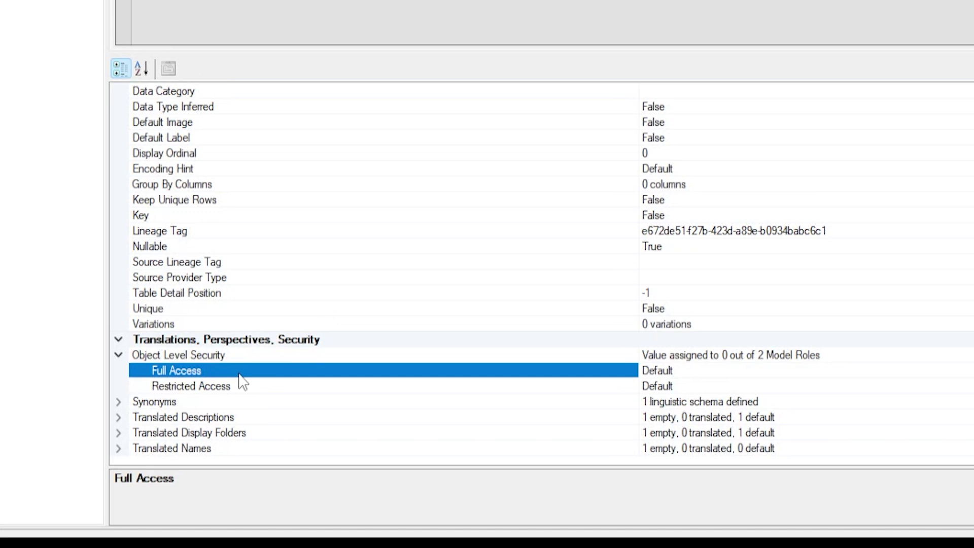
{"action": "left_click", "coordinate": [694, 371]}
{"action": "key", "text": "alt+Down"}
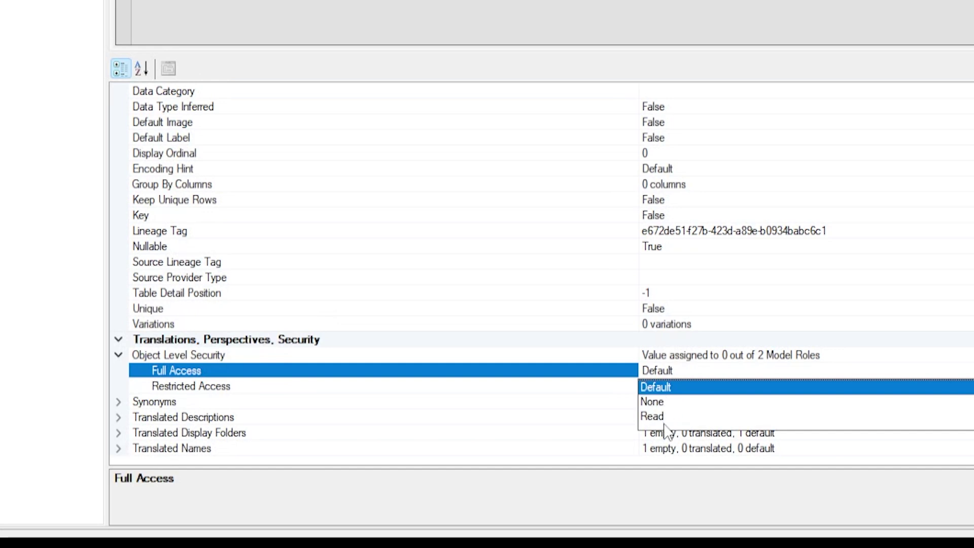
{"action": "key", "text": "Escape"}
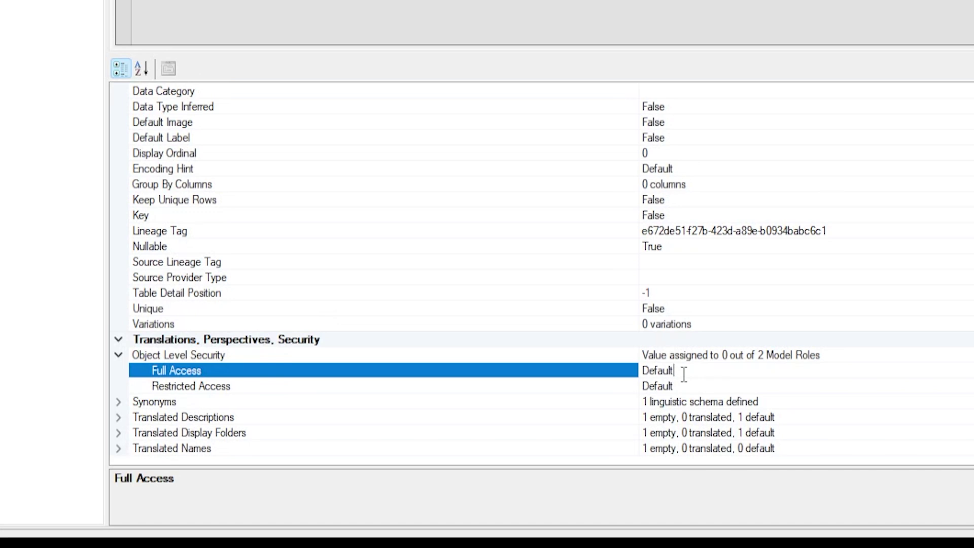
Set Restricted Access on Orders Sales to None, save the model, and return to Power BI
{"action": "left_click", "coordinate": [256, 386]}
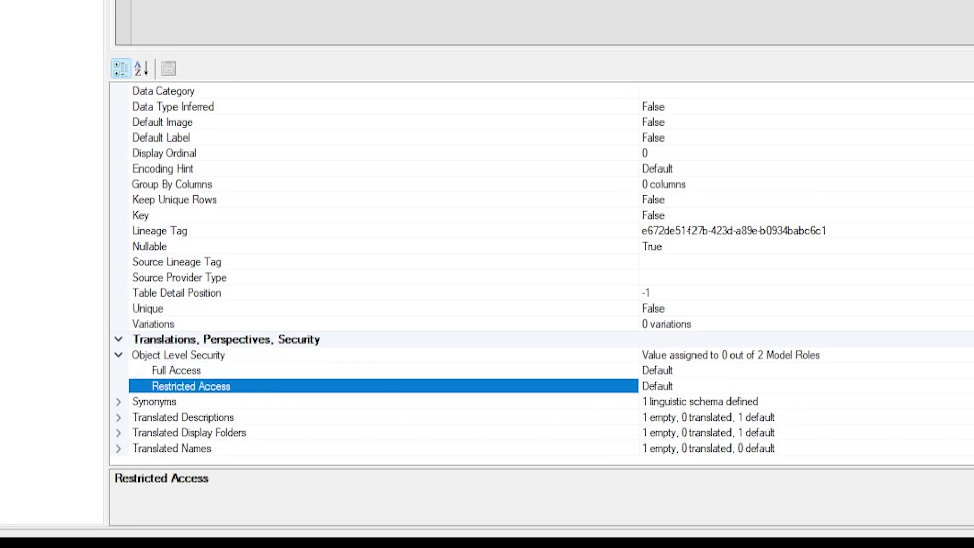
{"action": "left_click", "coordinate": [972, 386]}
{"action": "left_click", "coordinate": [661, 421]}
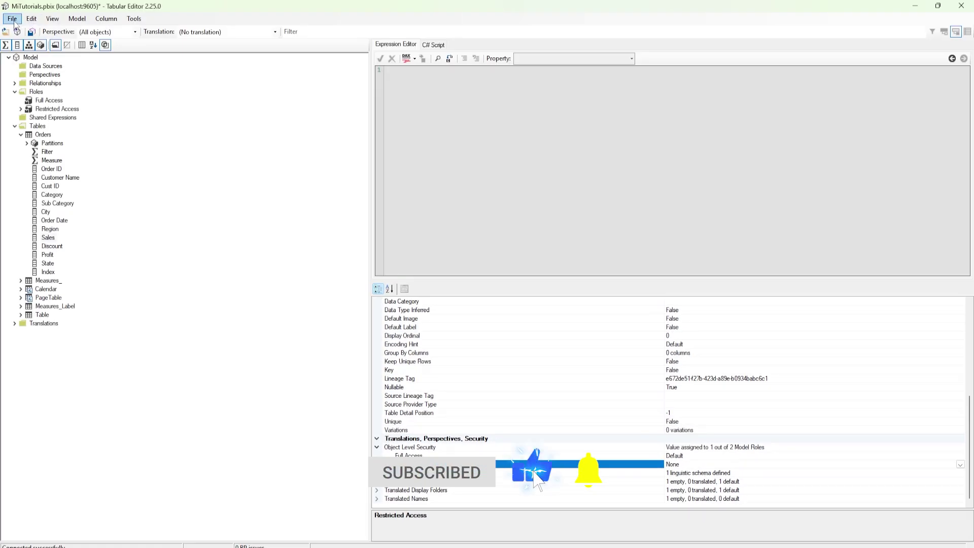
{"action": "left_click", "coordinate": [13, 19]}
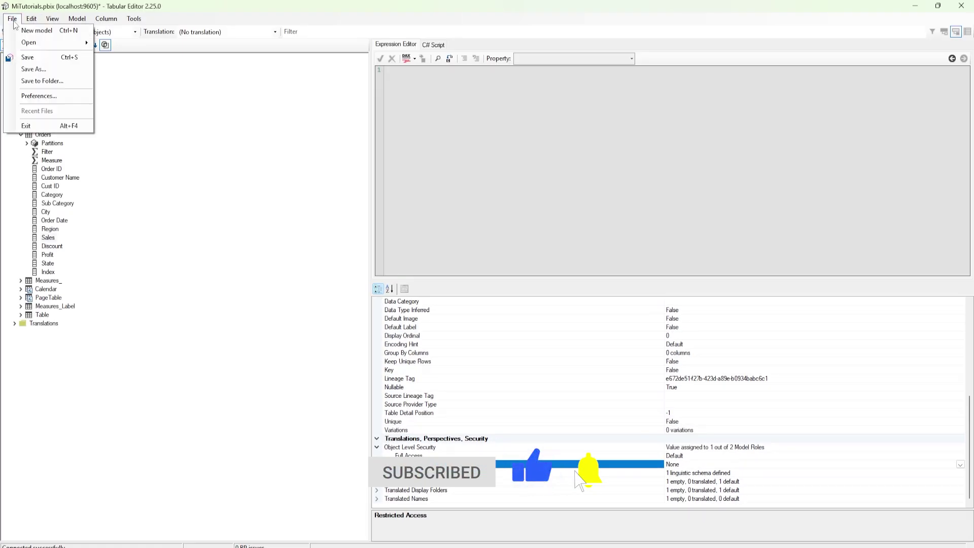
{"action": "left_click", "coordinate": [36, 61]}
{"action": "key", "text": "alt+Tab"}
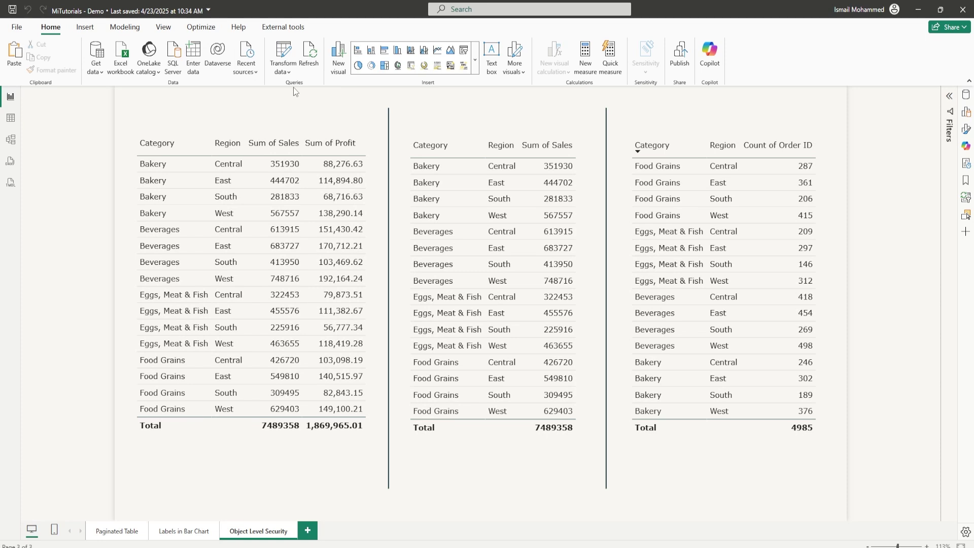
From the Modeling ribbon, preview the report as Restricted Access instead of None
{"action": "left_click", "coordinate": [125, 31]}
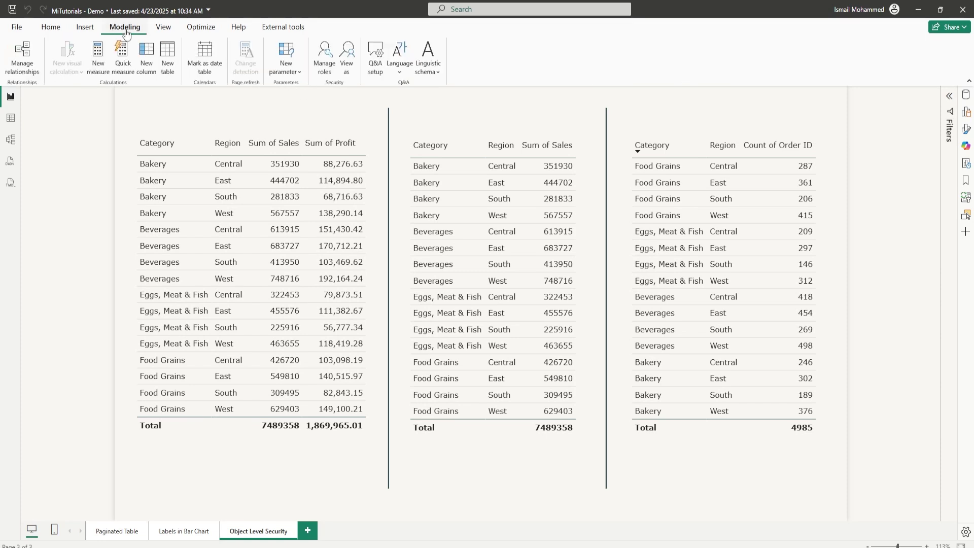
{"action": "left_click", "coordinate": [348, 75]}
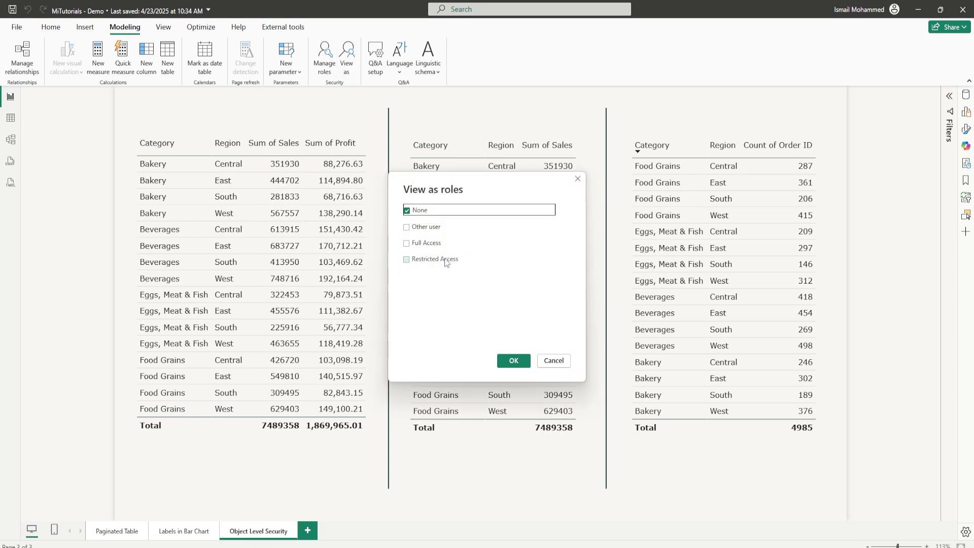
{"action": "left_click", "coordinate": [430, 260]}
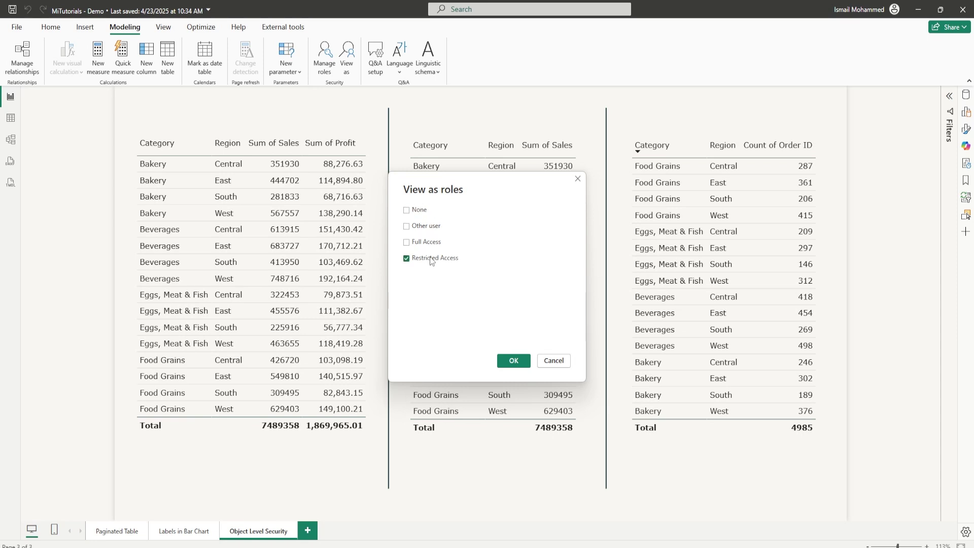
{"action": "left_click", "coordinate": [512, 365]}
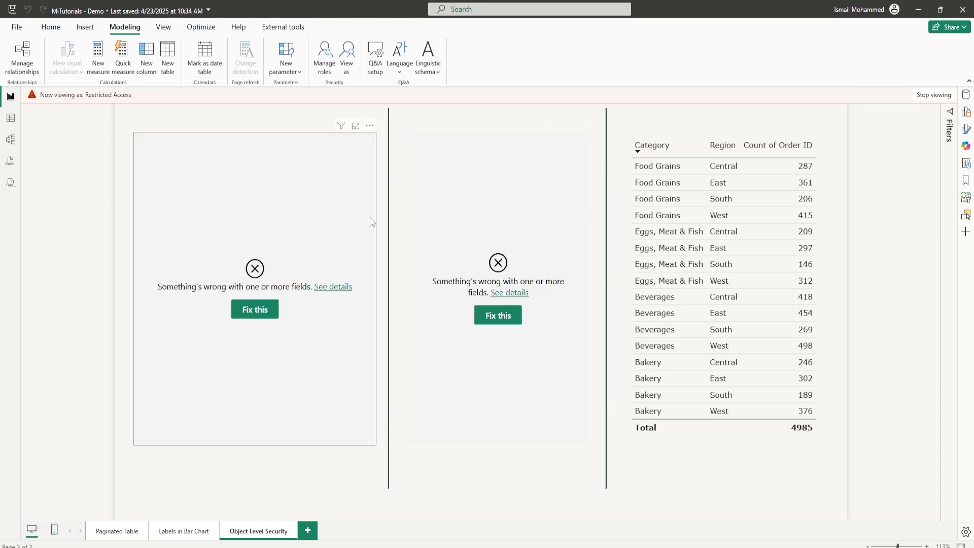
Check the left table's blocked-field details, then try Fix this on the left and middle tables
{"action": "left_click", "coordinate": [334, 286]}
{"action": "left_click", "coordinate": [337, 287]}
{"action": "left_click", "coordinate": [337, 289]}
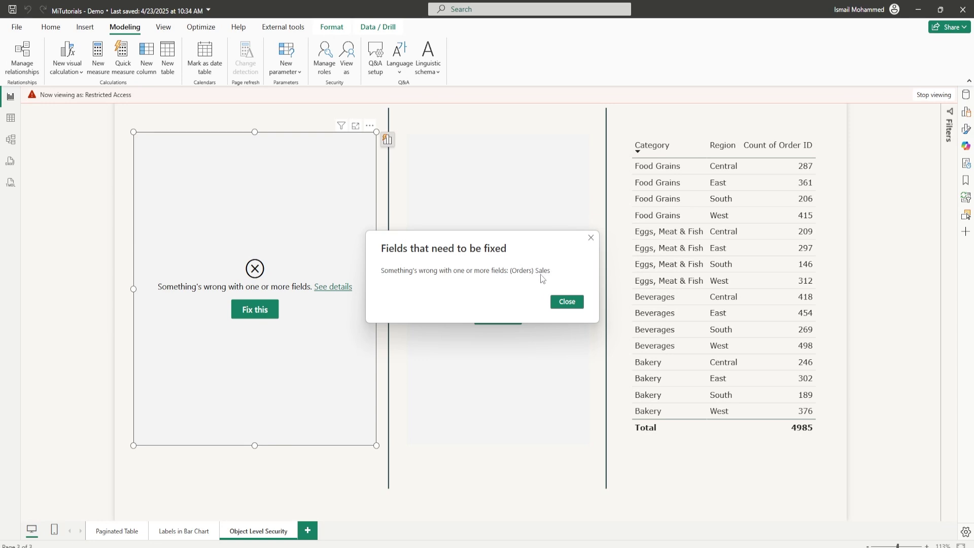
{"action": "left_click", "coordinate": [561, 303]}
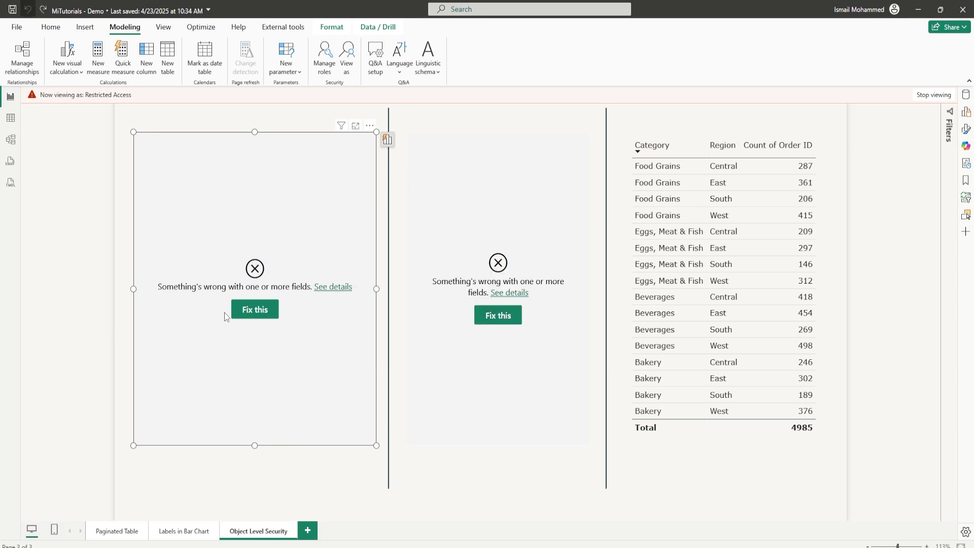
{"action": "left_click", "coordinate": [250, 314]}
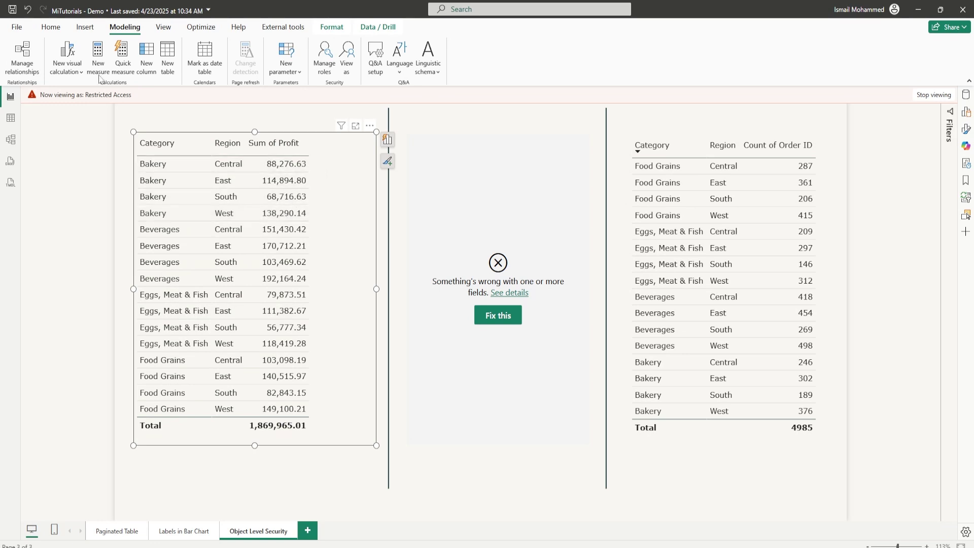
{"action": "left_click", "coordinate": [28, 9]}
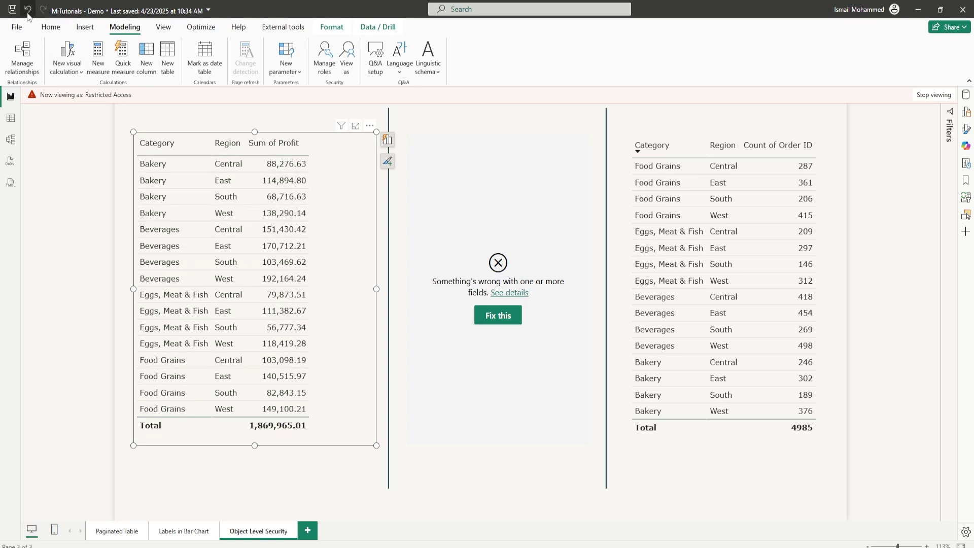
{"action": "left_click", "coordinate": [497, 315]}
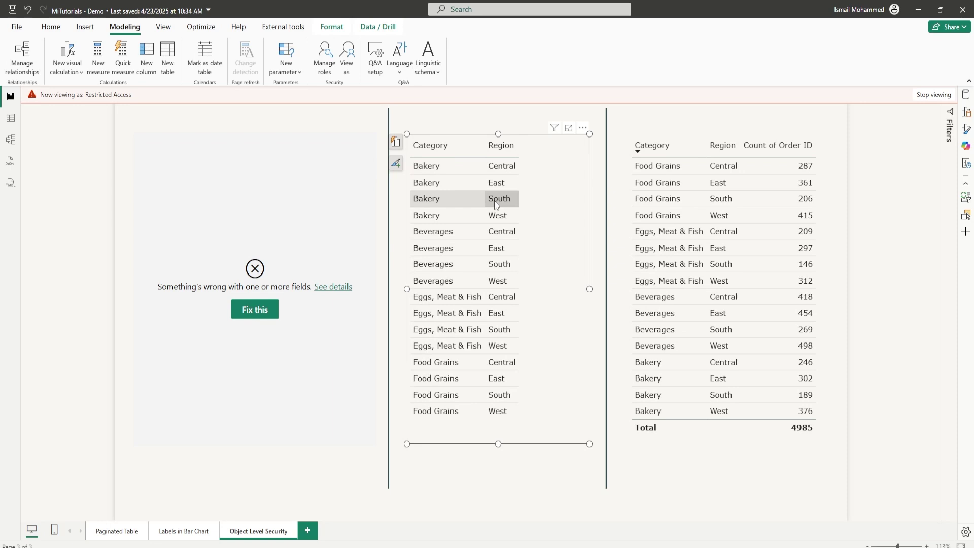
Stop the Restricted Access preview and view the report as Full Access instead
{"action": "left_click", "coordinate": [347, 67]}
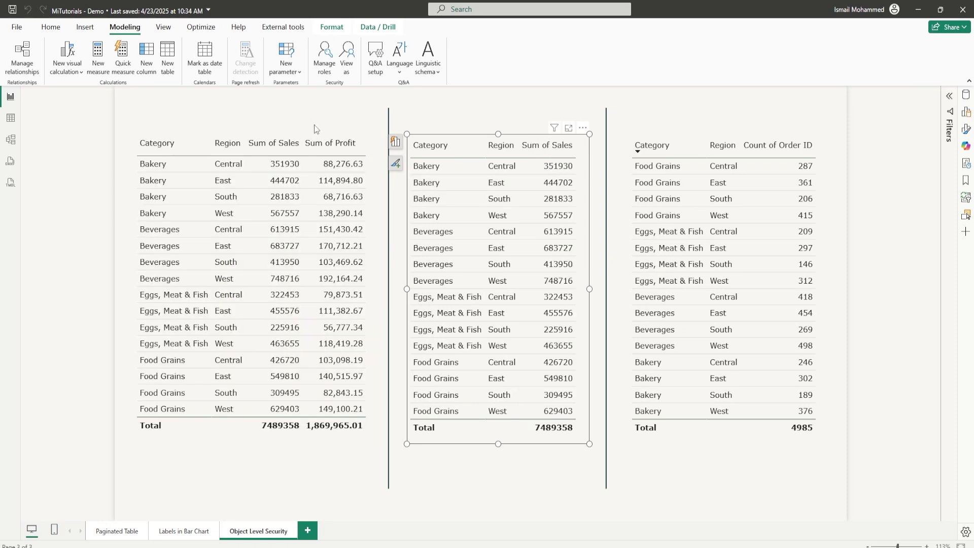
{"action": "left_click", "coordinate": [348, 67]}
{"action": "left_click", "coordinate": [410, 242]}
{"action": "left_click", "coordinate": [514, 360]}
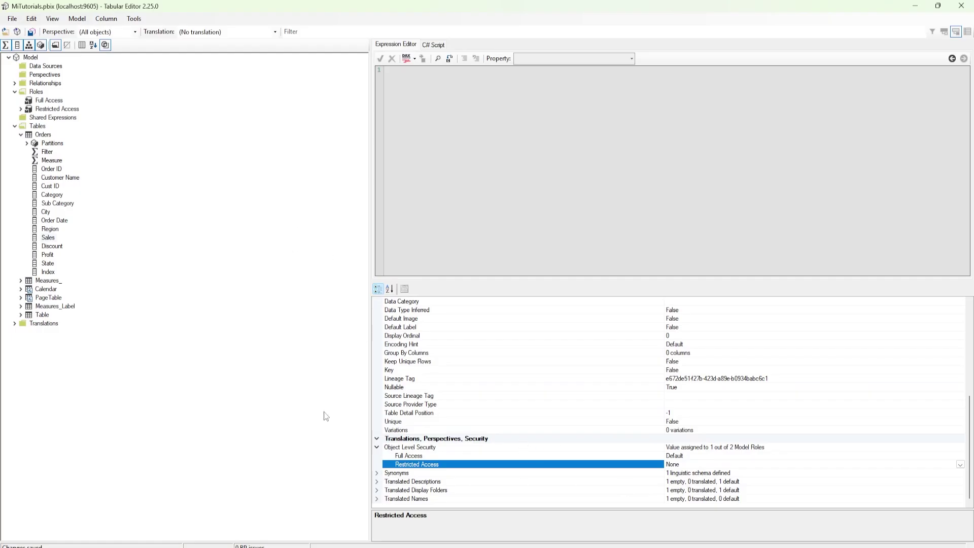
Set the Restricted Access permission on the Orders Profit column to None
{"action": "left_click", "coordinate": [48, 256]}
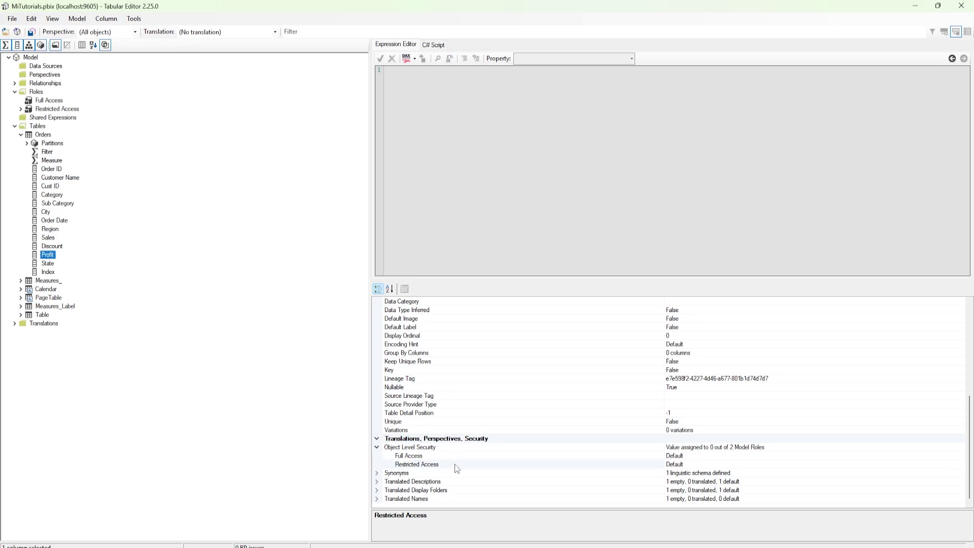
{"action": "left_click", "coordinate": [680, 465]}
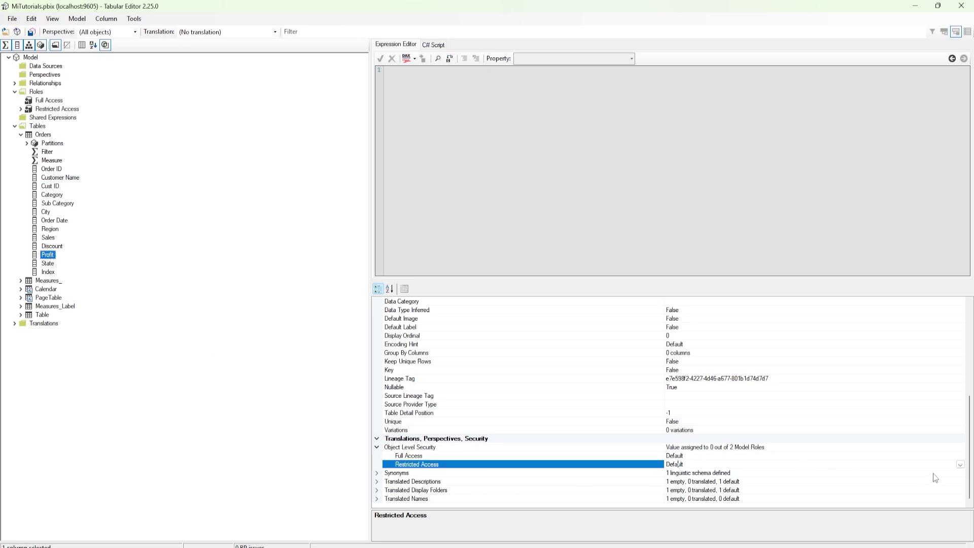
{"action": "left_click", "coordinate": [961, 465]}
{"action": "left_click", "coordinate": [678, 483]}
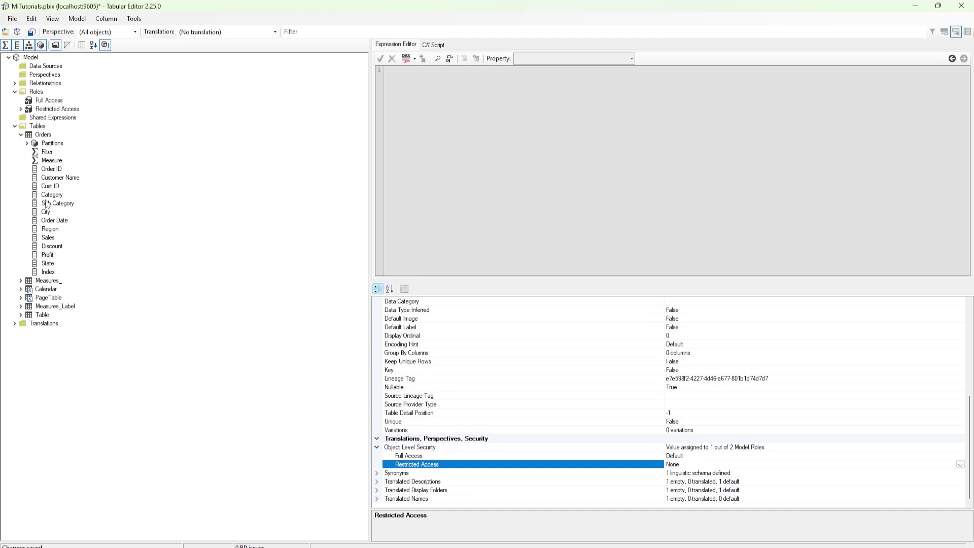
{"action": "left_click", "coordinate": [43, 136]}
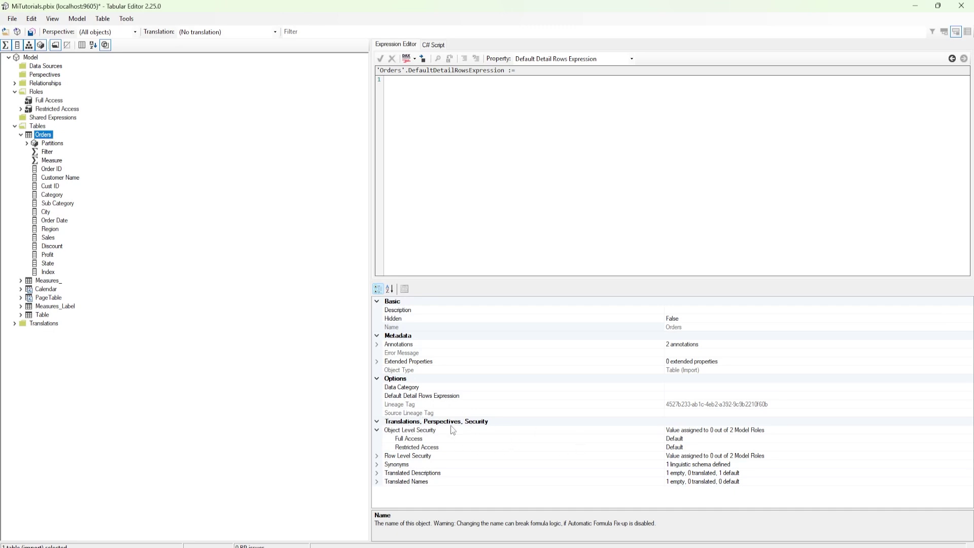
Set the Orders table's Restricted Access permission to None and save the model
{"action": "left_click", "coordinate": [420, 433]}
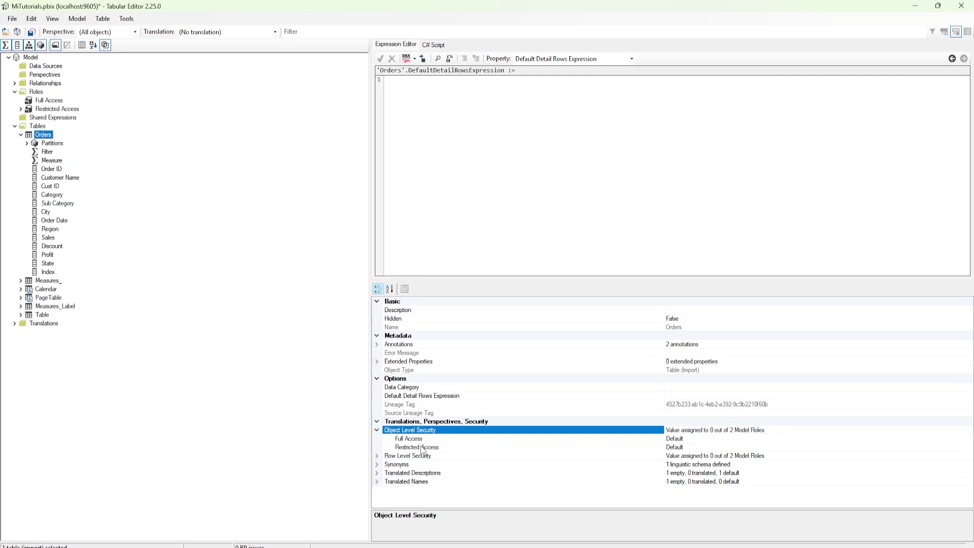
{"action": "left_click", "coordinate": [423, 449]}
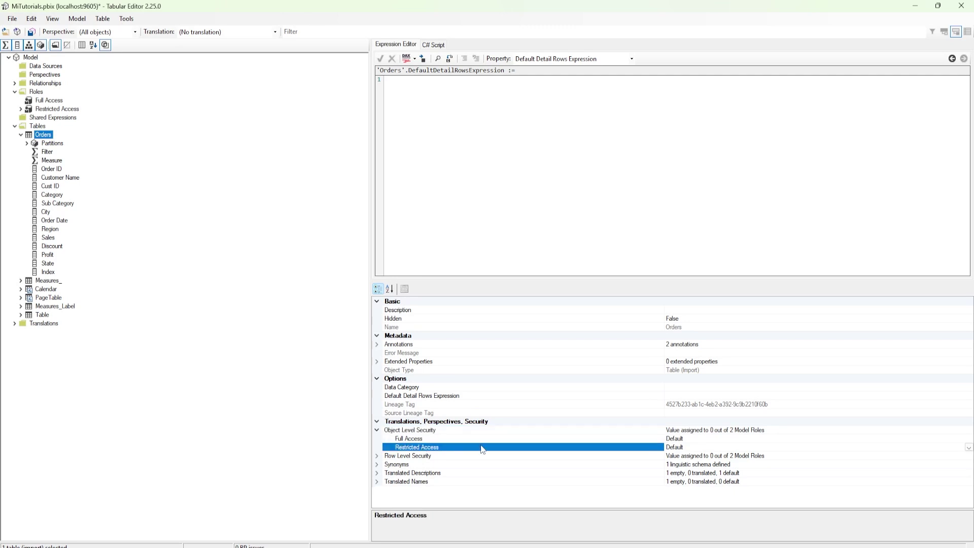
{"action": "left_click", "coordinate": [969, 447]}
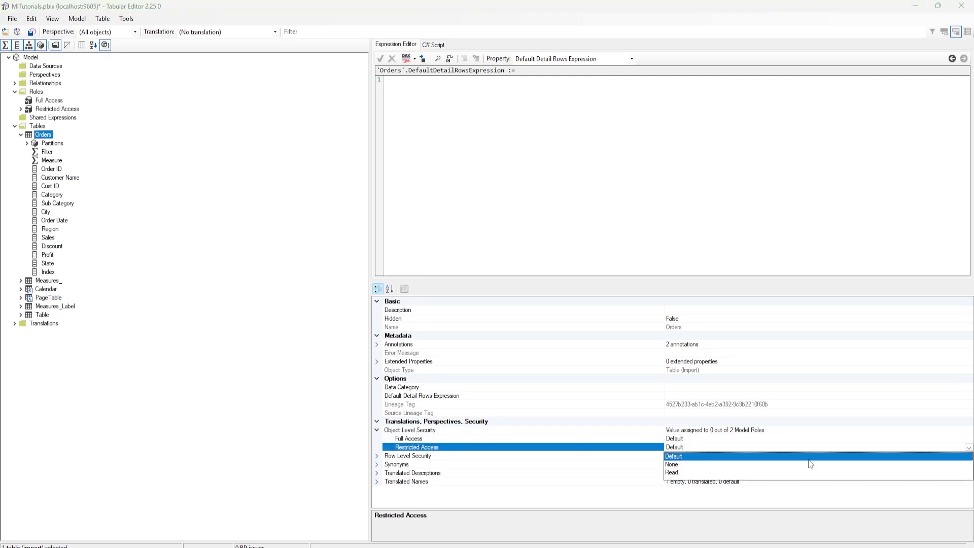
{"action": "left_click", "coordinate": [673, 464]}
{"action": "left_click", "coordinate": [12, 19]}
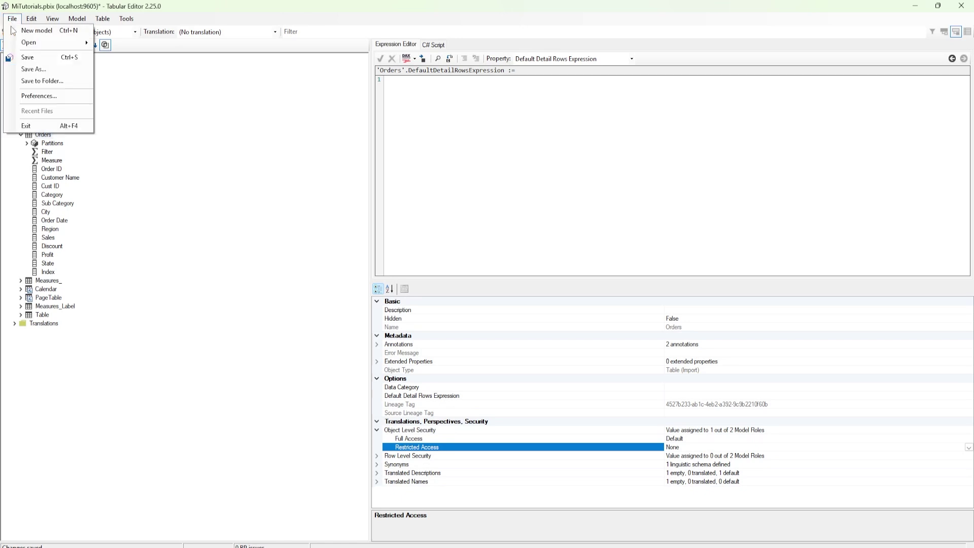
{"action": "left_click", "coordinate": [20, 57]}
Stop the Full Access preview and view the report as the Restricted Access role instead
{"action": "key", "text": "alt+Tab"}
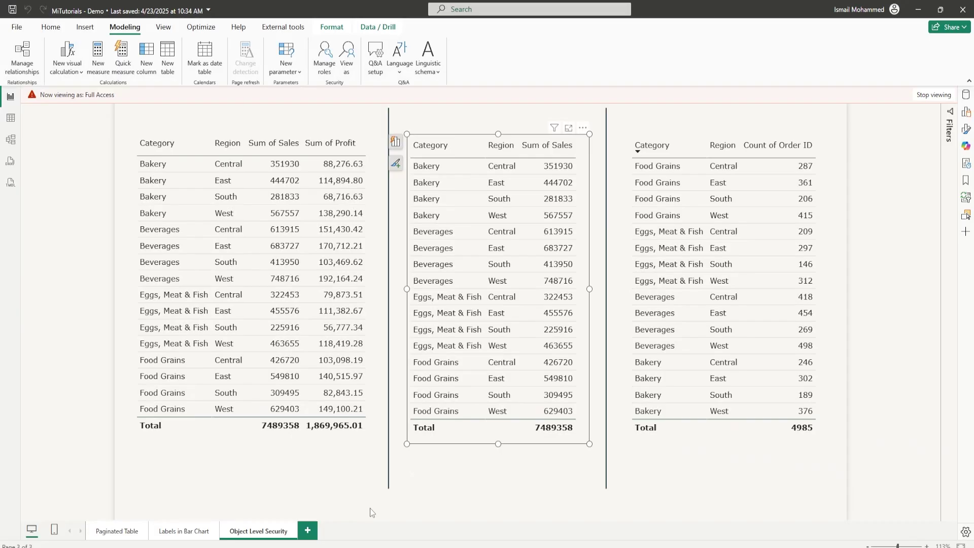
{"action": "left_click", "coordinate": [930, 96]}
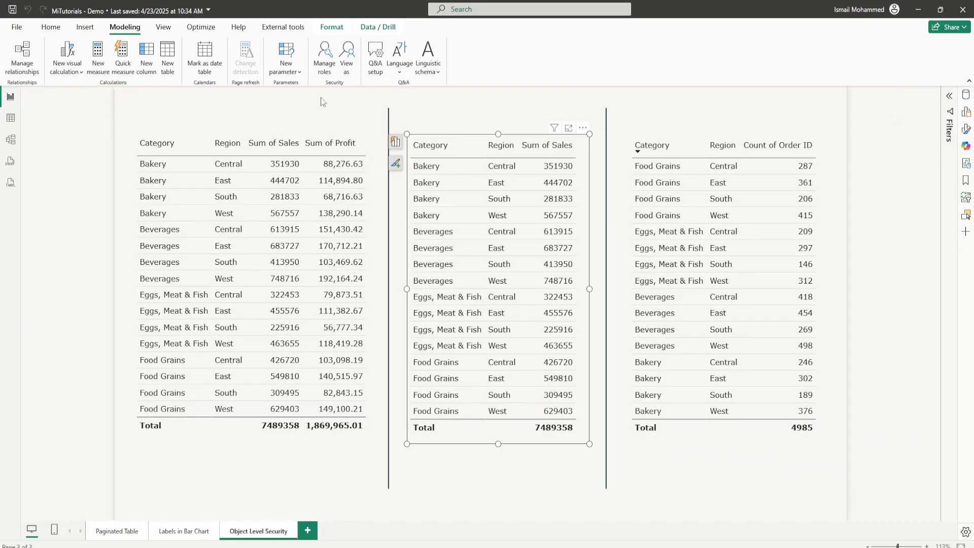
{"action": "left_click", "coordinate": [349, 66]}
{"action": "left_click", "coordinate": [412, 260]}
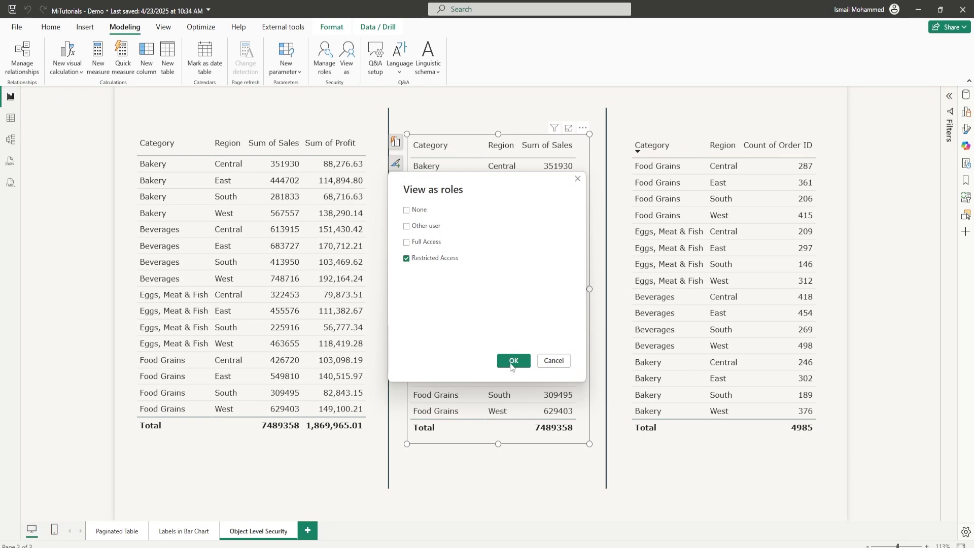
{"action": "left_click", "coordinate": [514, 360]}
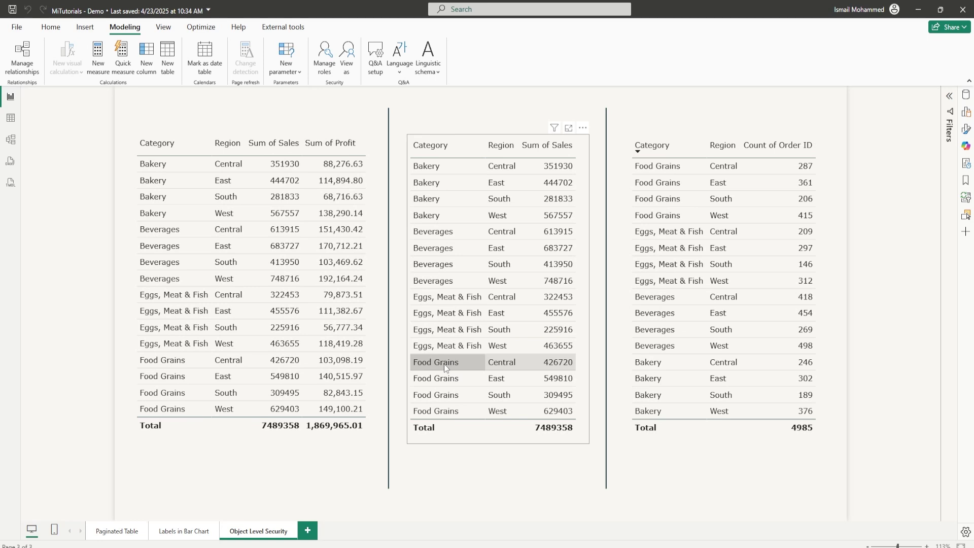
In Manage roles, add a new security role named Full Access
{"action": "left_click", "coordinate": [321, 75]}
{"action": "left_click", "coordinate": [257, 208]}
{"action": "left_click_drag", "start_coordinate": [270, 245], "coordinate": [239, 246]}
{"action": "type", "text": "Full Access"}
{"action": "left_click", "coordinate": [261, 209]}
Add a second role named Restricted Access, save and close, then switch to TMDL view
{"action": "double_click", "coordinate": [262, 259]}
{"action": "type", "text": "Restricted Access"}
{"action": "left_click", "coordinate": [689, 431]}
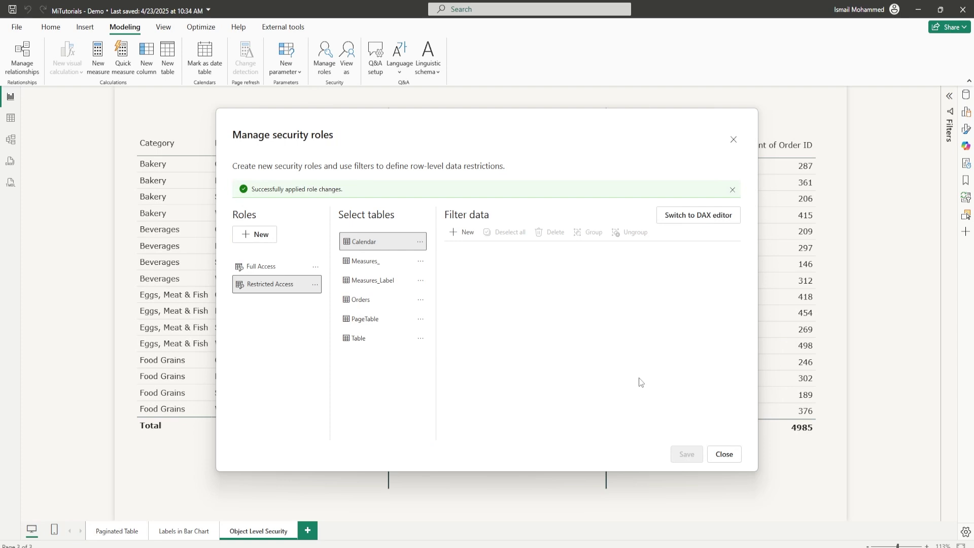
{"action": "left_click", "coordinate": [724, 455]}
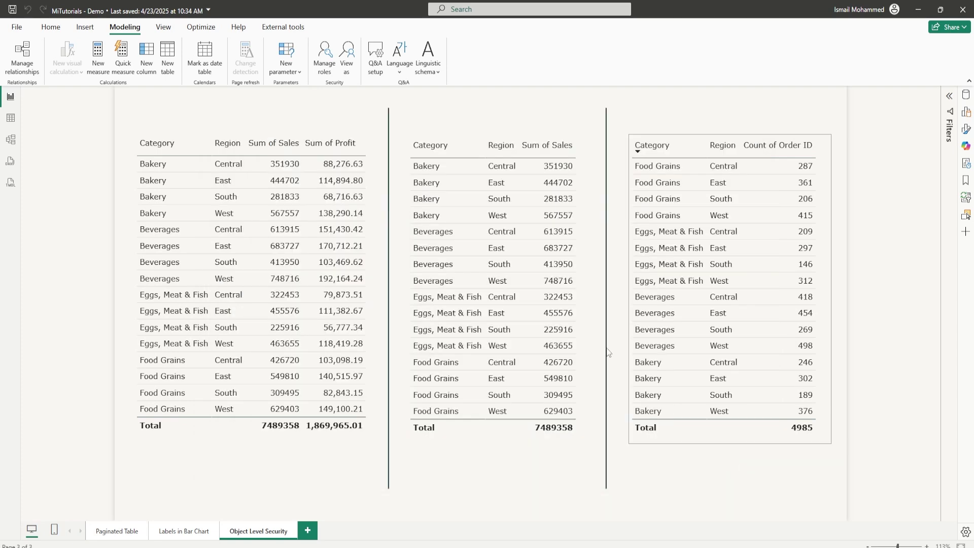
{"action": "left_click", "coordinate": [10, 187]}
Create a new TMDL script and drag the Restricted Access role from the Model tree into it
{"action": "left_click", "coordinate": [308, 533]}
{"action": "scroll", "coordinate": [858, 239], "scroll_direction": "up", "scroll_amount": 2}
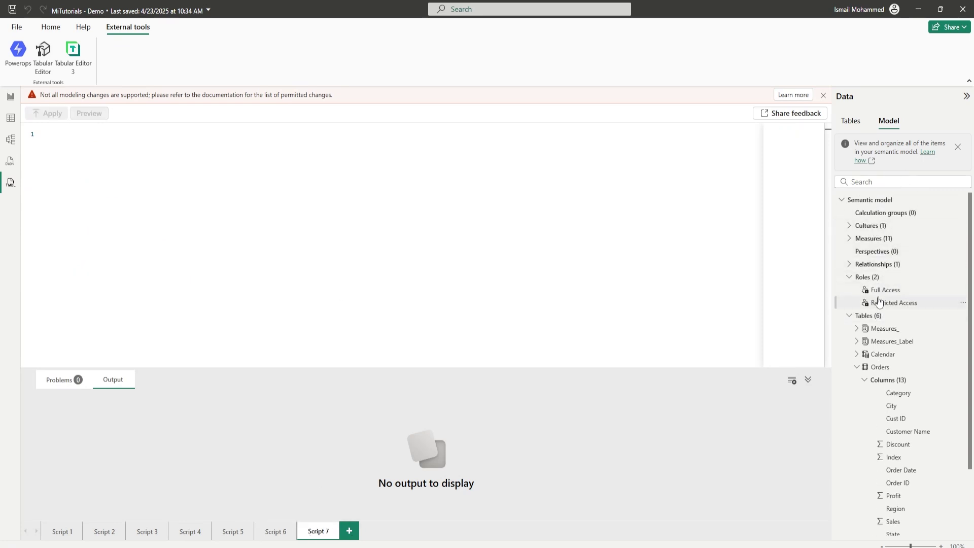
{"action": "left_click_drag", "start_coordinate": [880, 302], "coordinate": [394, 203]}
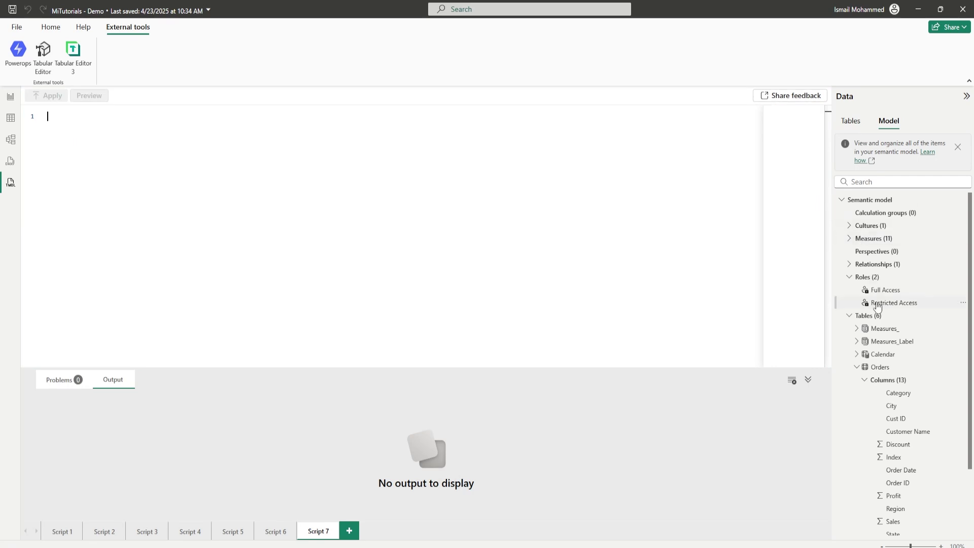
{"action": "left_click_drag", "start_coordinate": [893, 307], "coordinate": [267, 203]}
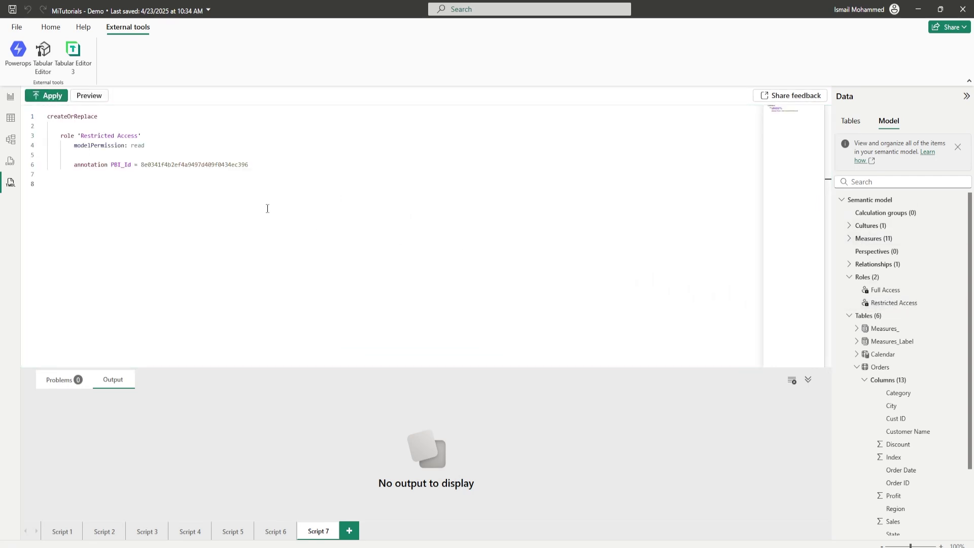
Review the generated script's role declaration and its modelPermission: read line
{"action": "left_click_drag", "start_coordinate": [266, 168], "coordinate": [42, 117]}
{"action": "left_click", "coordinate": [130, 180]}
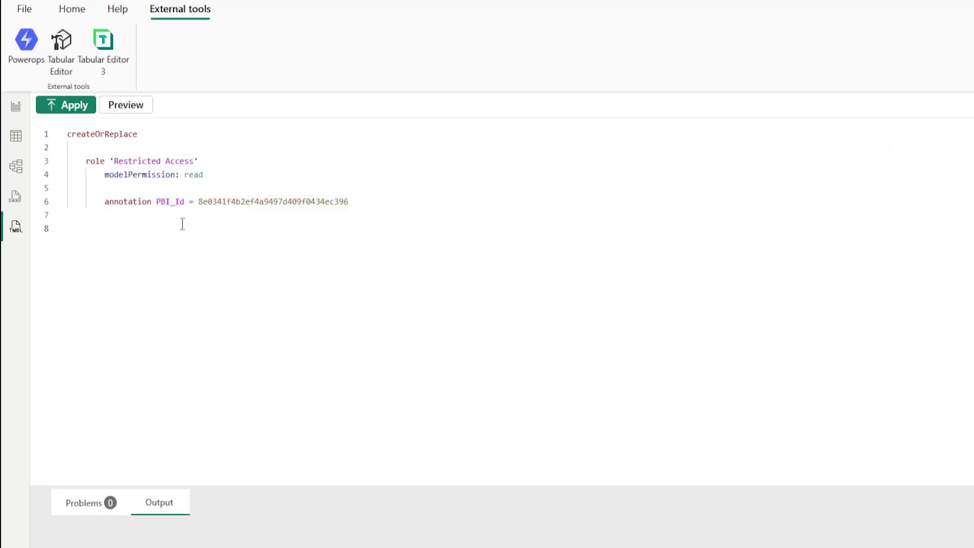
{"action": "left_click", "coordinate": [224, 176]}
{"action": "left_click_drag", "start_coordinate": [86, 161], "coordinate": [201, 160]}
{"action": "left_click_drag", "start_coordinate": [105, 174], "coordinate": [205, 181]}
{"action": "left_click", "coordinate": [211, 177]}
Add a tablePermission for the Orders table under the Restricted Access role
{"action": "key", "text": "Return"}
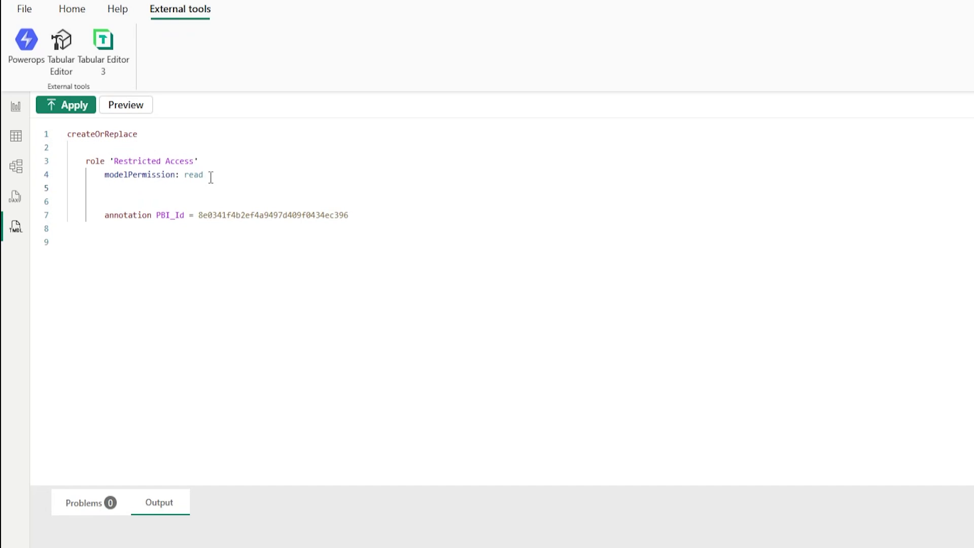
{"action": "key", "text": "ctrl+space"}
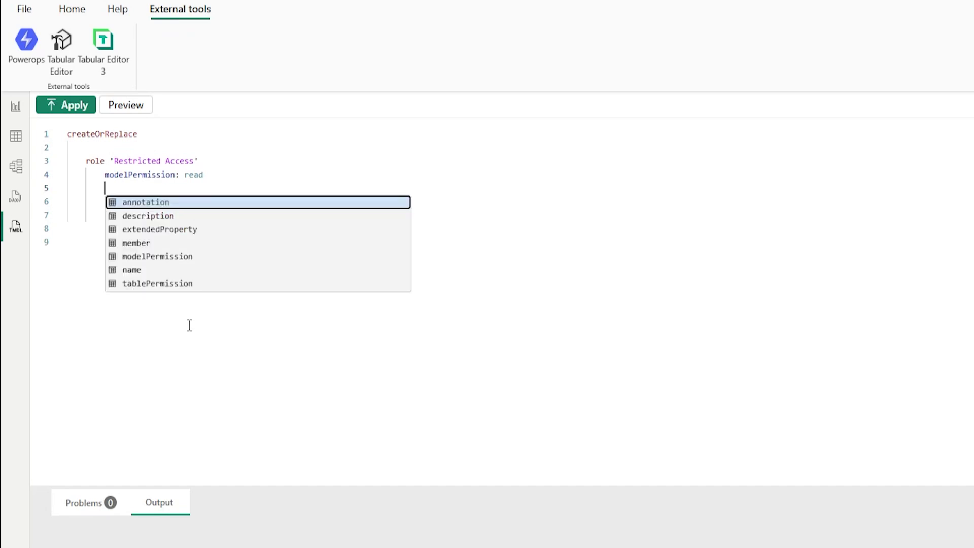
{"action": "left_click", "coordinate": [173, 285]}
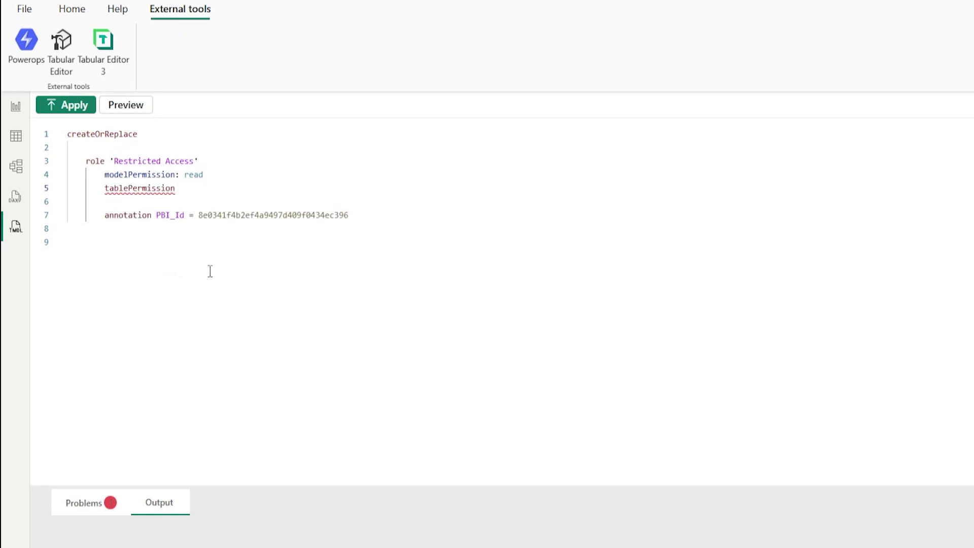
{"action": "type", "text": "Orders"}
Add columnPermission Profit = none under the Orders table permission
{"action": "key", "text": "Return"}
{"action": "key", "text": "Return"}
{"action": "key", "text": "Return"}
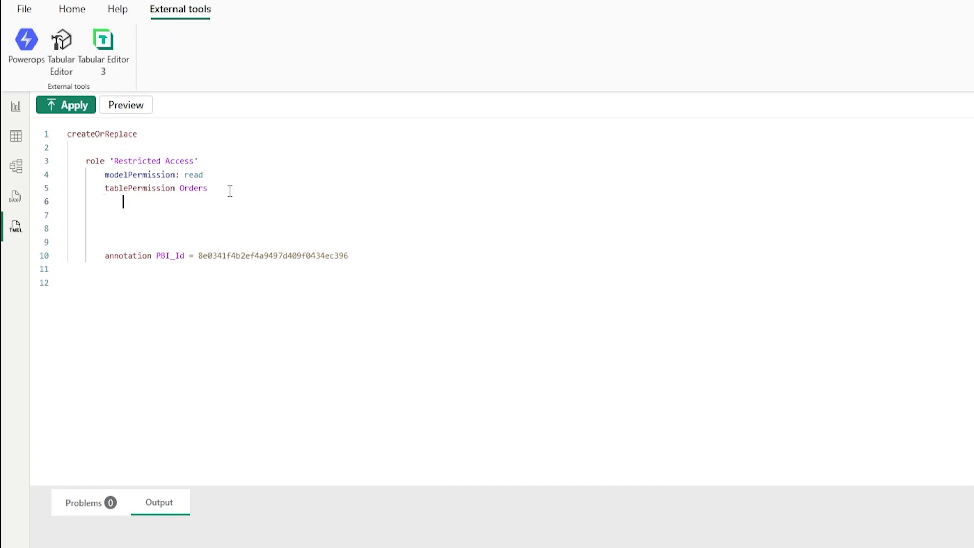
{"action": "key", "text": "ctrl+space"}
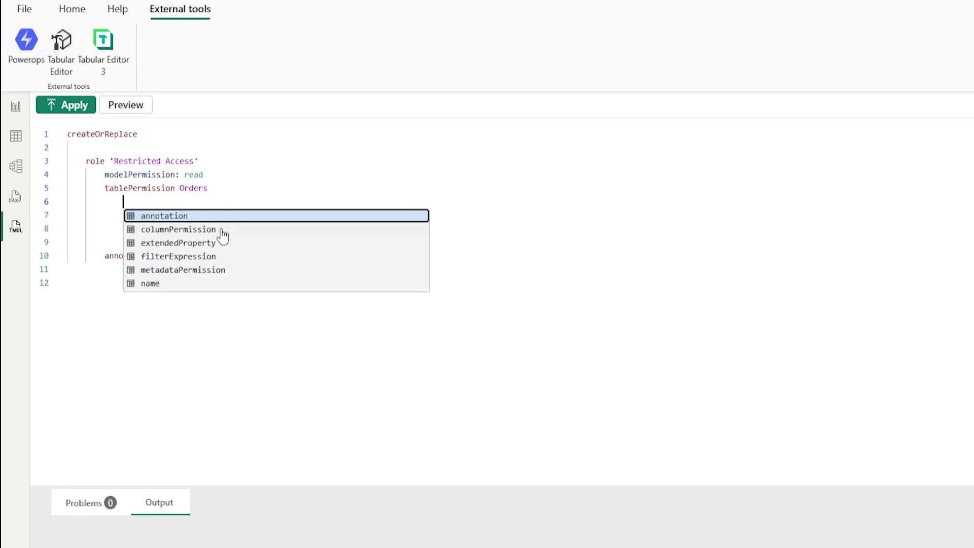
{"action": "left_click", "coordinate": [174, 231]}
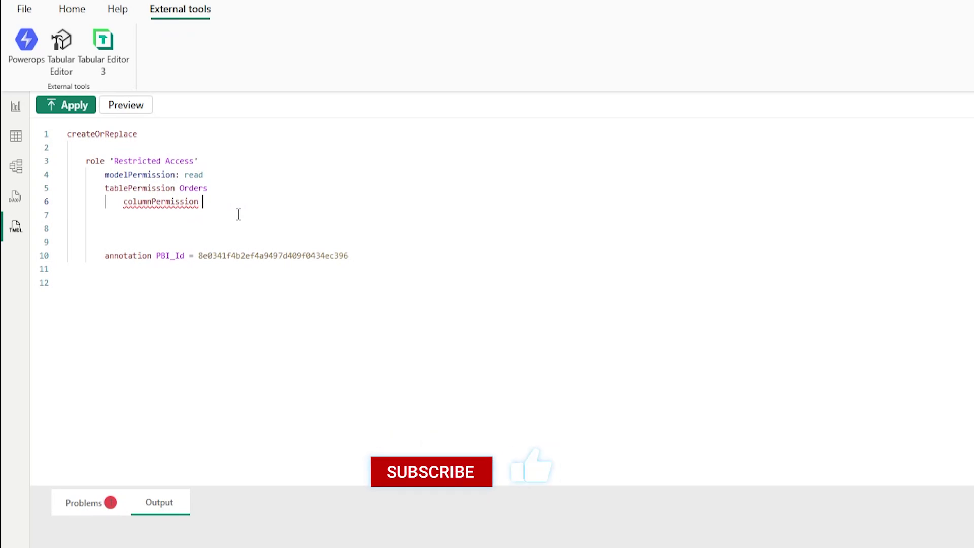
{"action": "type", "text": "Prof"}
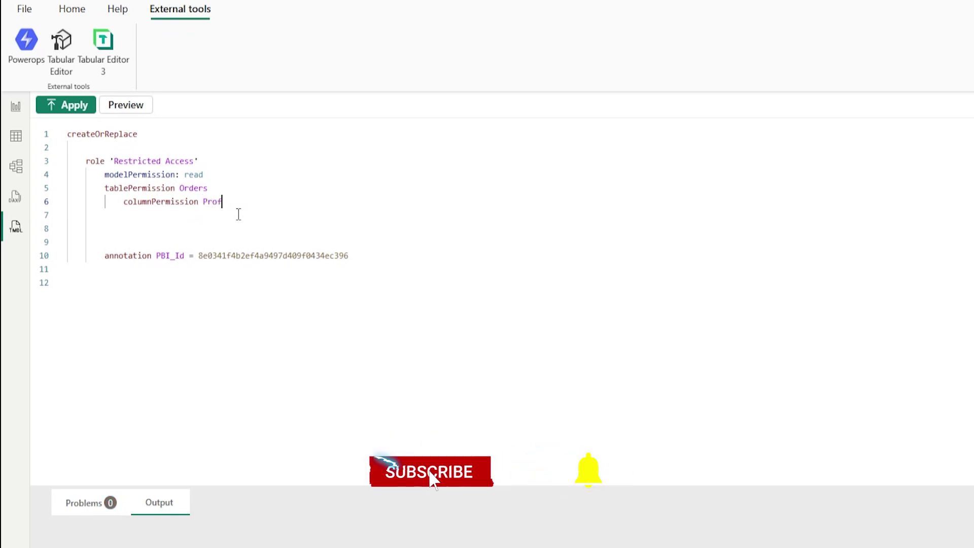
{"action": "type", "text": "it"}
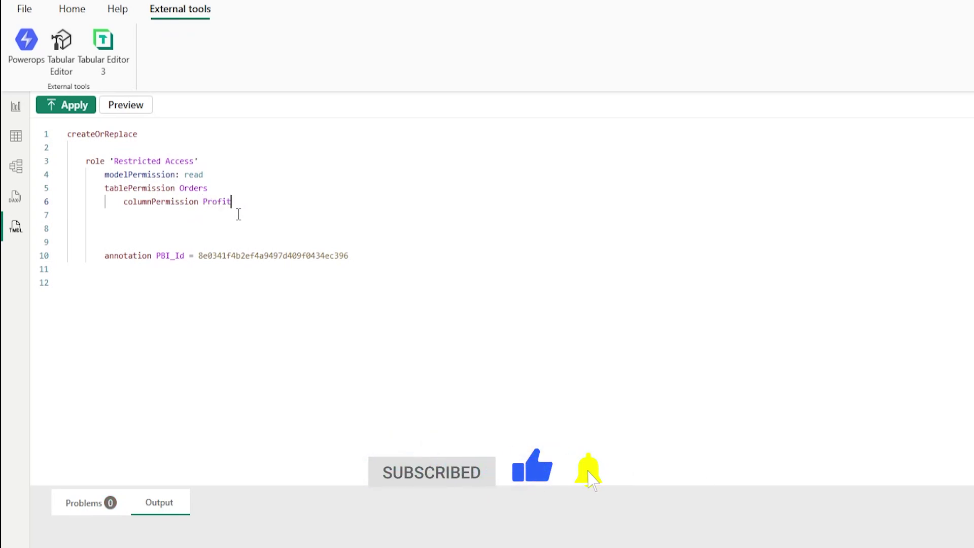
{"action": "type", "text": " ="}
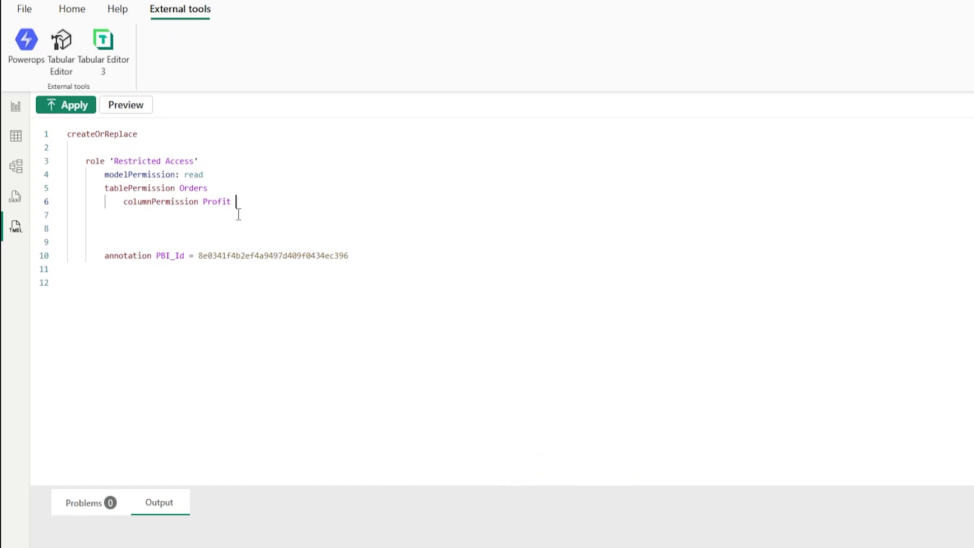
{"action": "type", "text": " none"}
{"action": "key", "text": "Escape"}
{"action": "key", "text": "BackSpace"}
{"action": "key", "text": "BackSpace"}
{"action": "key", "text": "BackSpace"}
{"action": "key", "text": "BackSpace"}
{"action": "key", "text": "ctrl+space"}
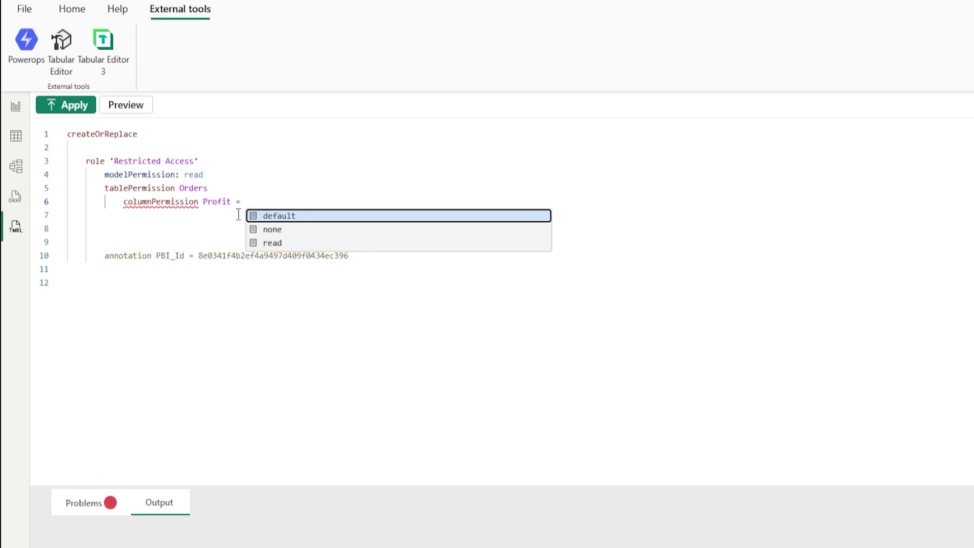
{"action": "left_click", "coordinate": [274, 230]}
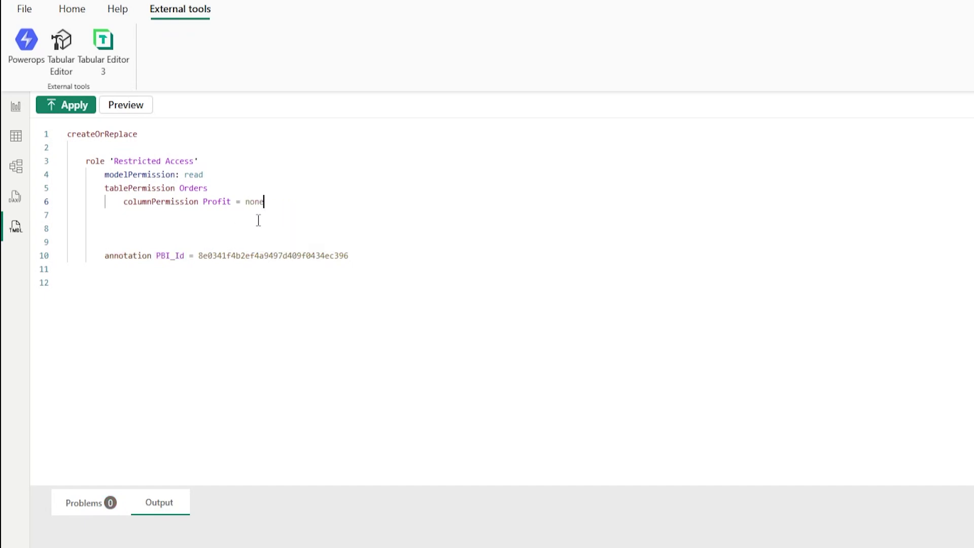
Apply the Profit restriction script, then view the report as Restricted Access
{"action": "left_click", "coordinate": [55, 107]}
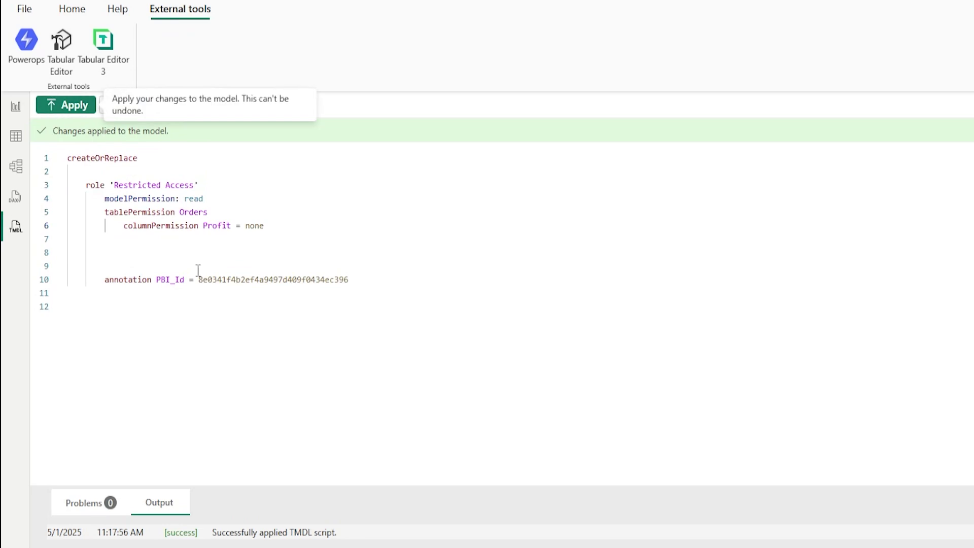
{"action": "left_click", "coordinate": [13, 109]}
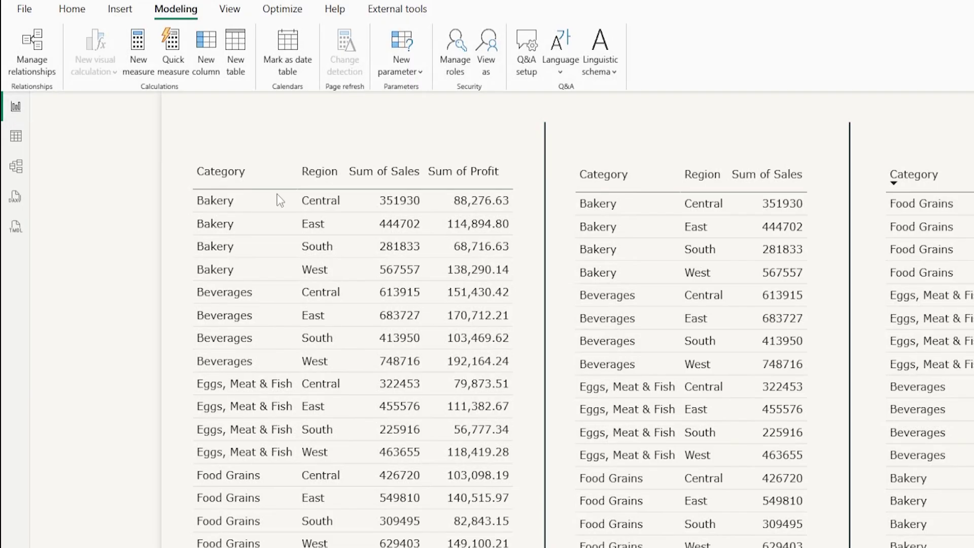
{"action": "left_click", "coordinate": [487, 74]}
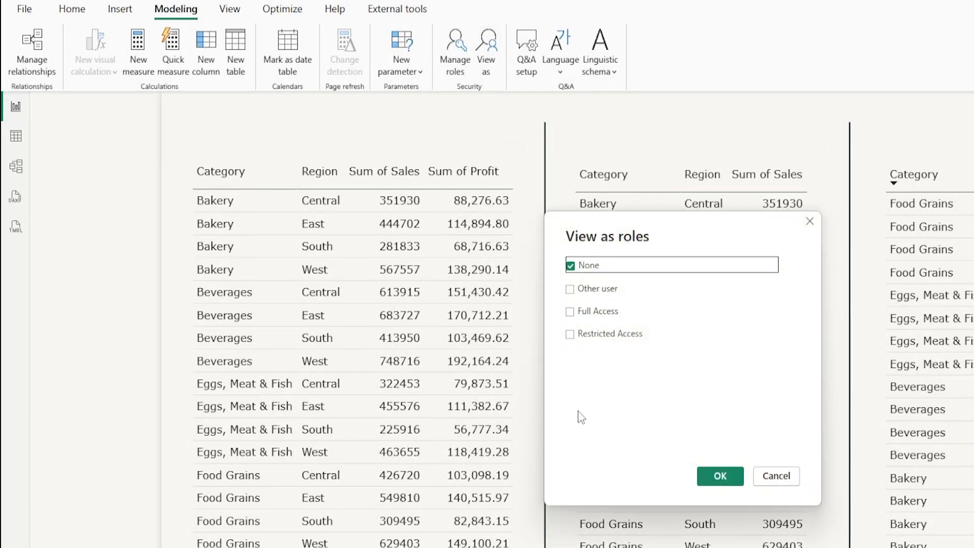
{"action": "left_click", "coordinate": [570, 334]}
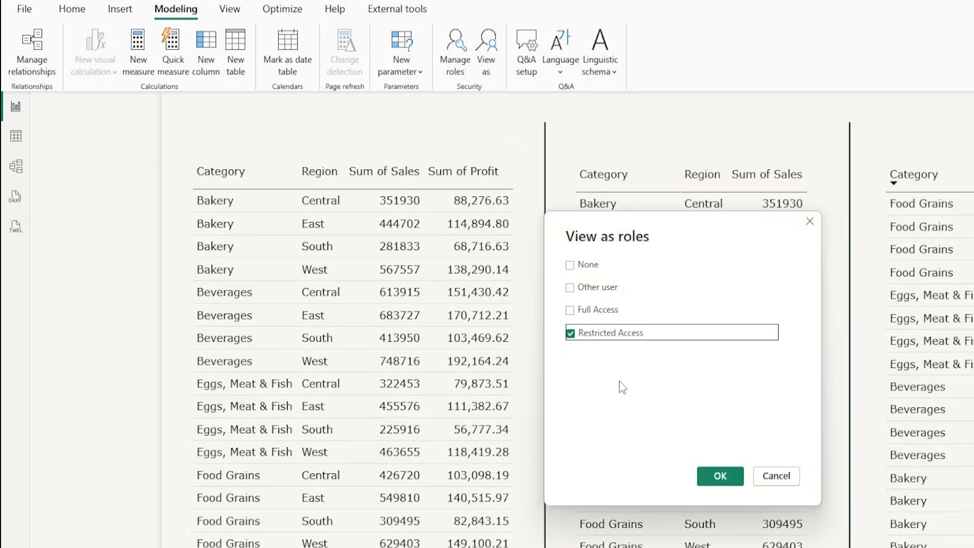
{"action": "left_click", "coordinate": [721, 477]}
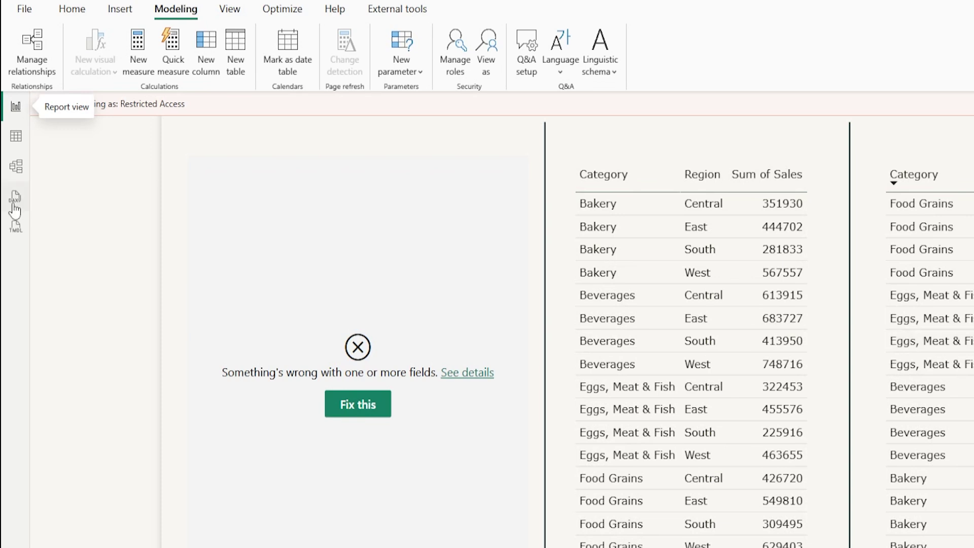
Duplicate the Profit permission line in the TMDL script and change it to Sales = none
{"action": "left_click", "coordinate": [15, 226]}
{"action": "left_click", "coordinate": [299, 250]}
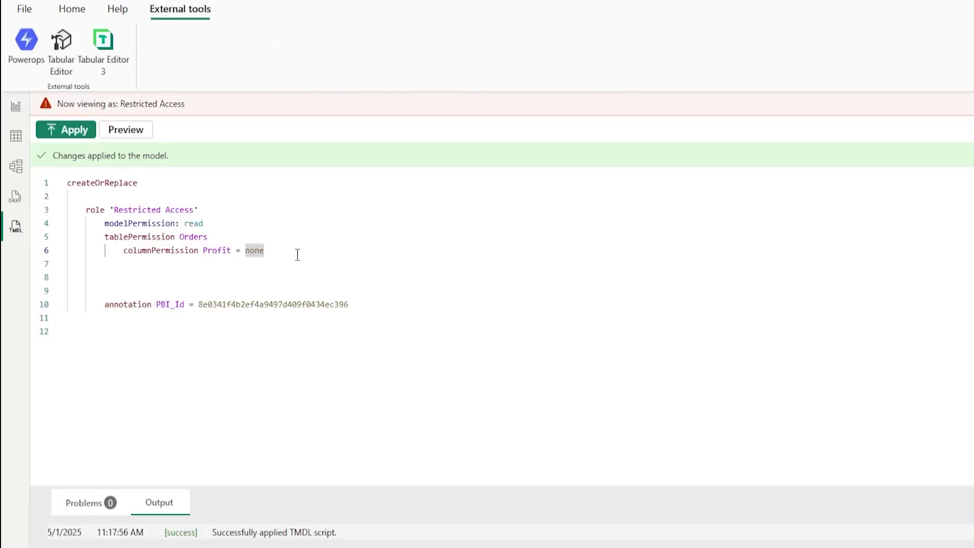
{"action": "left_click_drag", "start_coordinate": [298, 252], "coordinate": [125, 250]}
{"action": "key", "text": "ctrl+c"}
{"action": "left_click", "coordinate": [287, 250]}
{"action": "key", "text": "Return"}
{"action": "key", "text": "ctrl+v"}
{"action": "double_click", "coordinate": [214, 264]}
{"action": "type", "text": "Sales"}
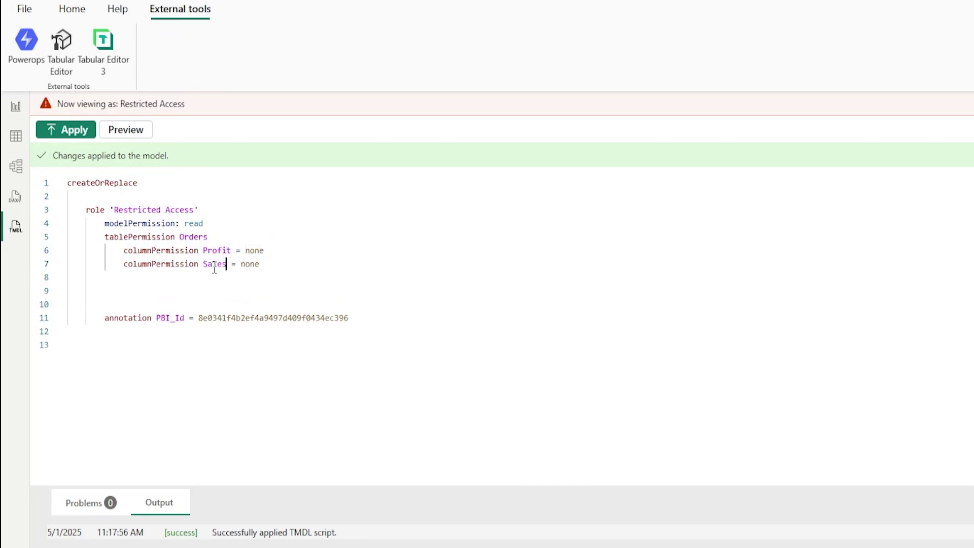
Apply the Sales restriction to the model and view the report as Restricted Access
{"action": "left_click", "coordinate": [66, 129]}
{"action": "left_click", "coordinate": [784, 397]}
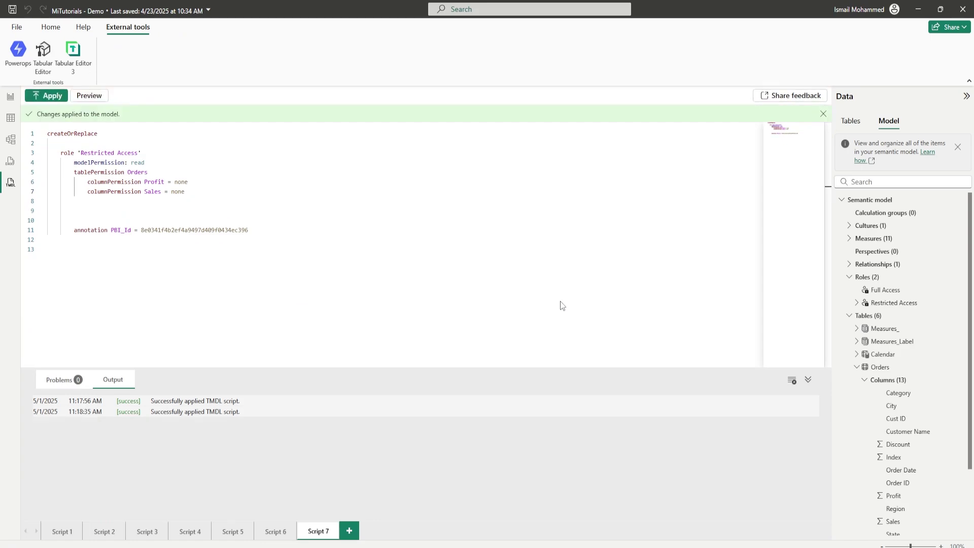
{"action": "left_click", "coordinate": [10, 96]}
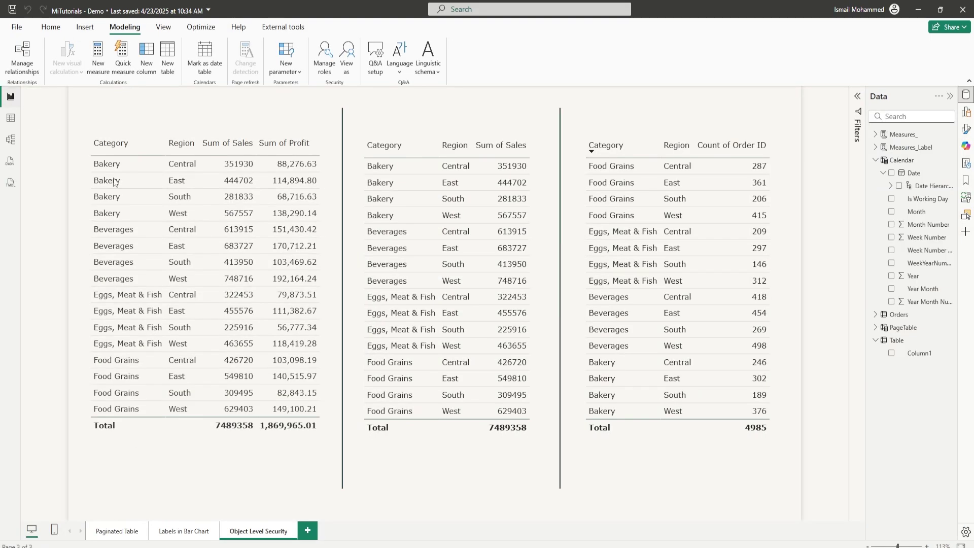
{"action": "left_click", "coordinate": [344, 68]}
{"action": "left_click", "coordinate": [416, 259]}
{"action": "left_click", "coordinate": [513, 361]}
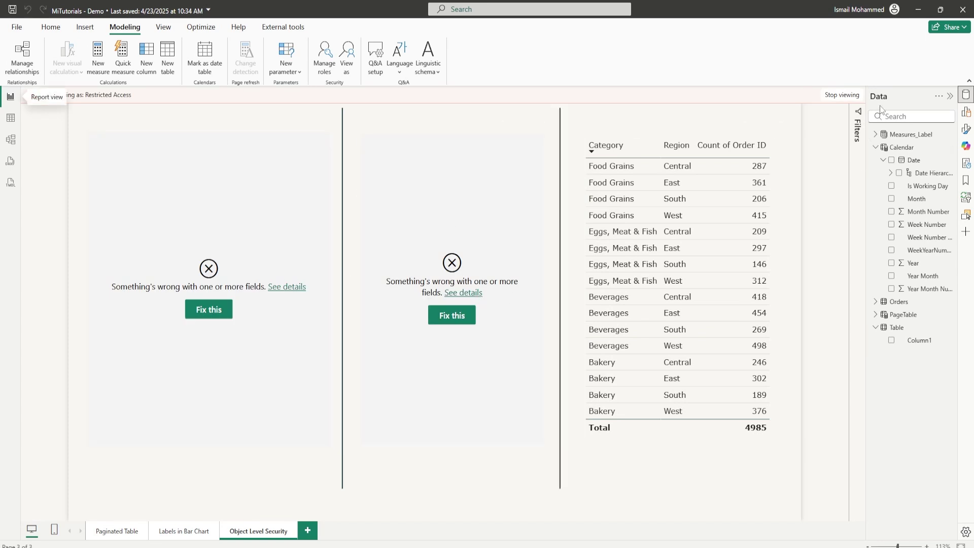
Stop the role preview and add metadataPermission: none under tablePermission Orders in the script
{"action": "left_click", "coordinate": [842, 95]}
{"action": "left_click", "coordinate": [10, 183]}
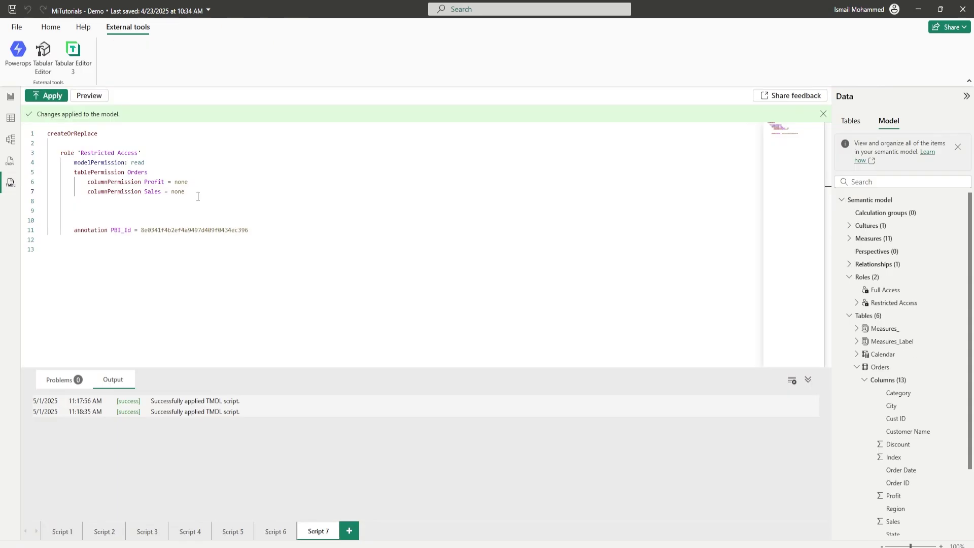
{"action": "left_click", "coordinate": [125, 200]}
{"action": "key", "text": "Up"}
{"action": "key", "text": "Up"}
{"action": "key", "text": "Up"}
{"action": "key", "text": "End"}
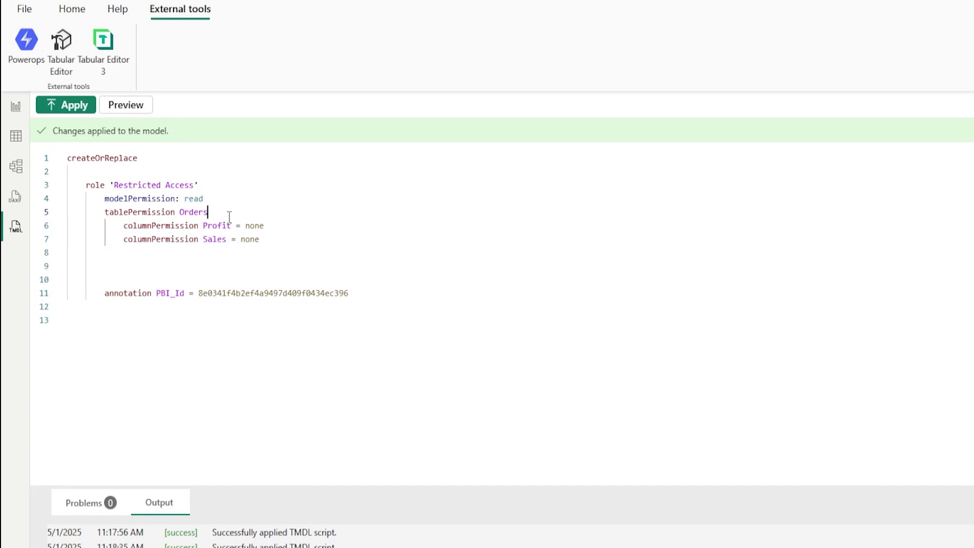
{"action": "key", "text": "Return"}
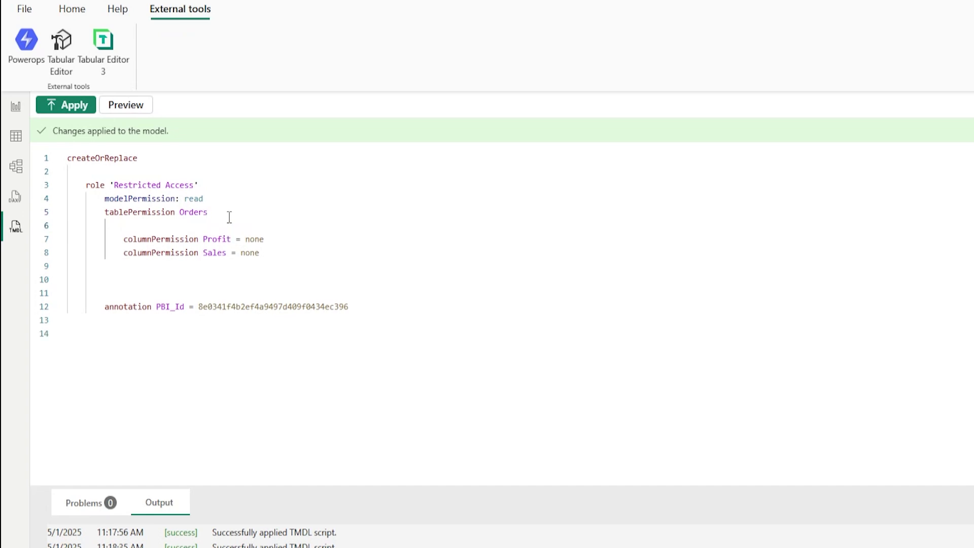
{"action": "key", "text": "ctrl+space"}
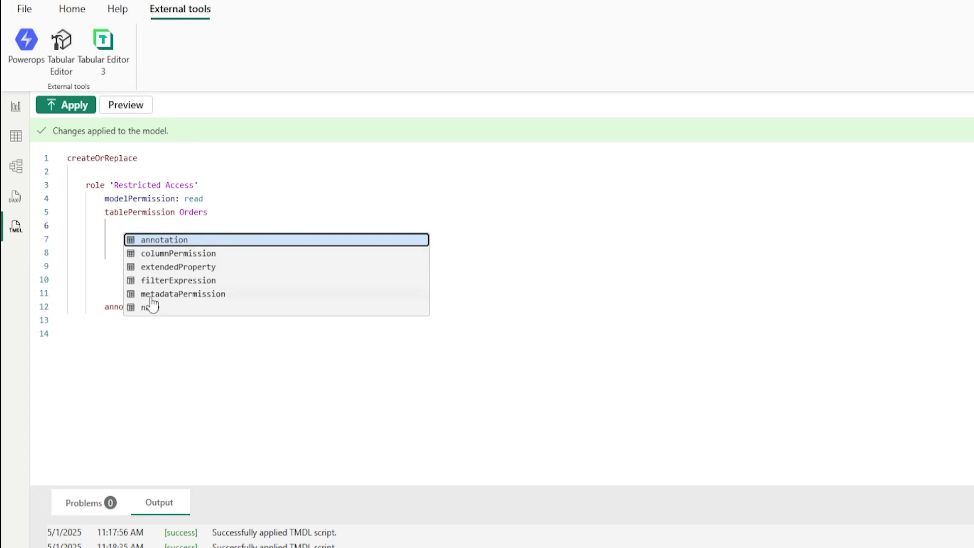
{"action": "left_click", "coordinate": [182, 295]}
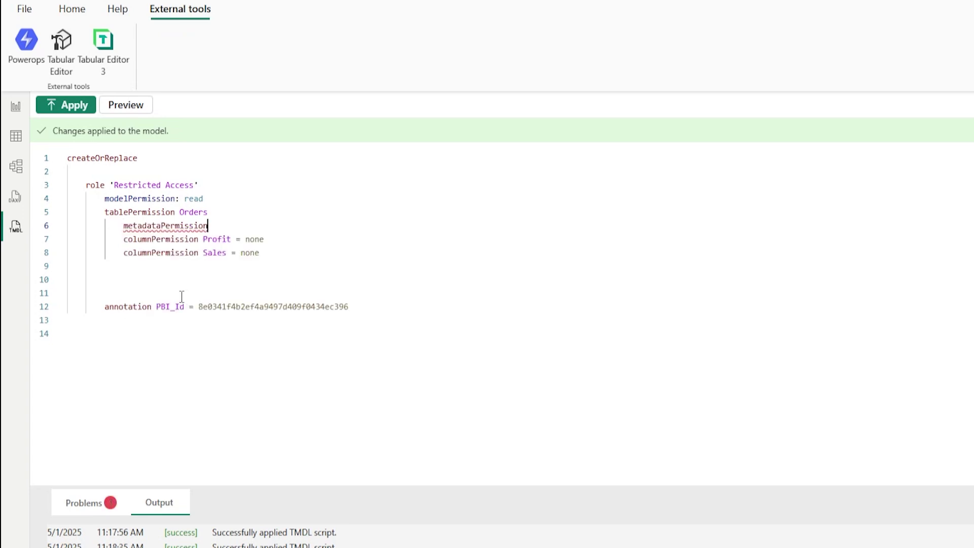
{"action": "type", "text": ": none"}
Apply the Orders table restriction and pick Restricted Access in View as roles
{"action": "left_click", "coordinate": [65, 105]}
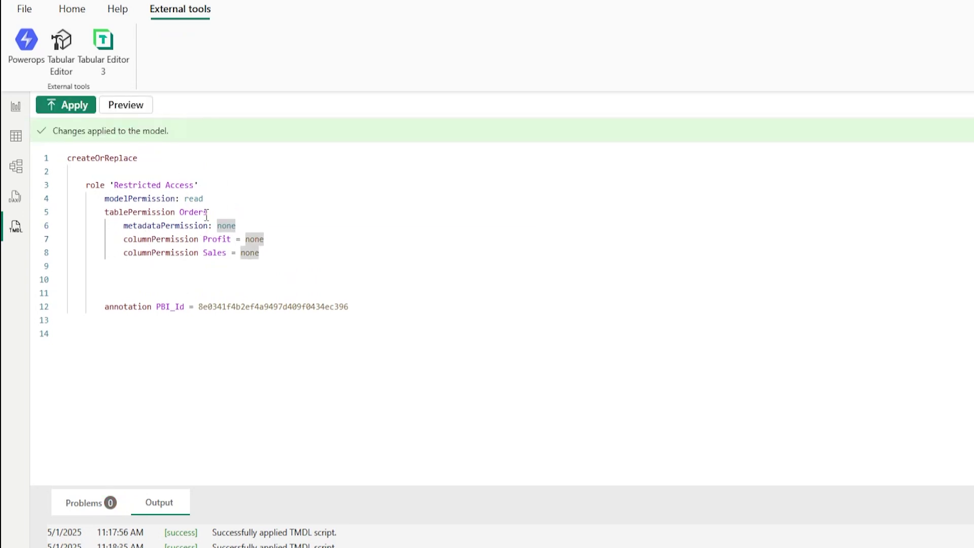
{"action": "left_click", "coordinate": [16, 107]}
{"action": "left_click", "coordinate": [486, 48]}
{"action": "left_click", "coordinate": [429, 258]}
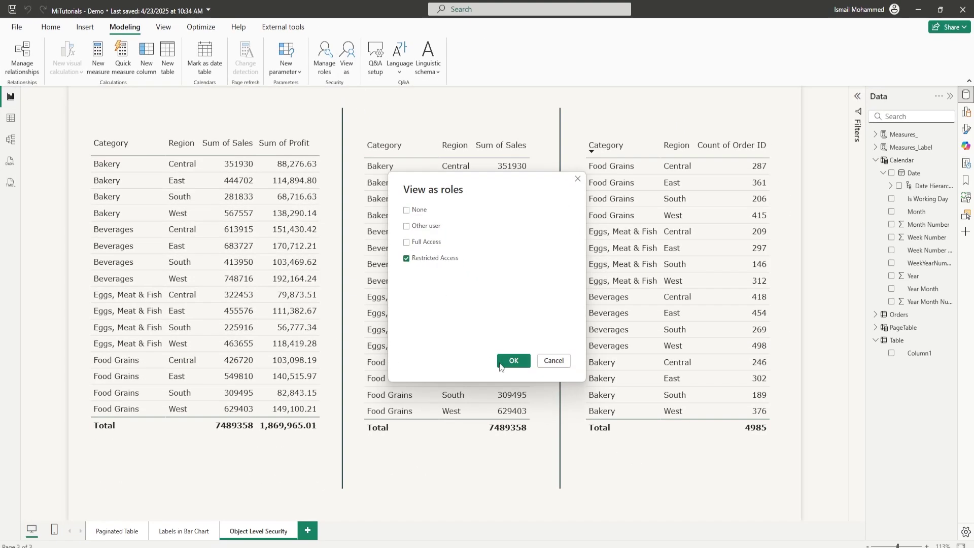
View as Restricted Access to confirm Orders is gone from the Data pane, then return to TMDL
{"action": "left_click", "coordinate": [506, 359]}
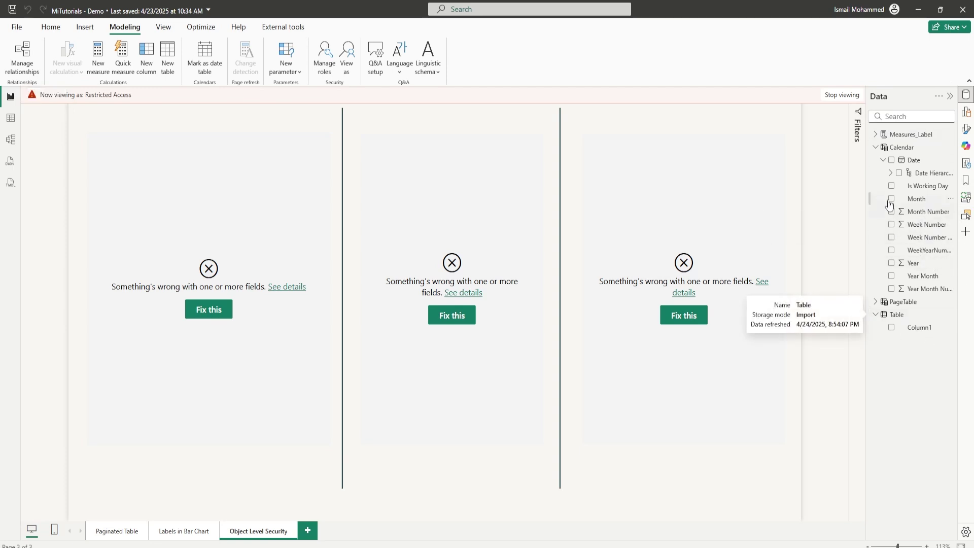
{"action": "left_click", "coordinate": [875, 147]}
{"action": "left_click", "coordinate": [876, 173]}
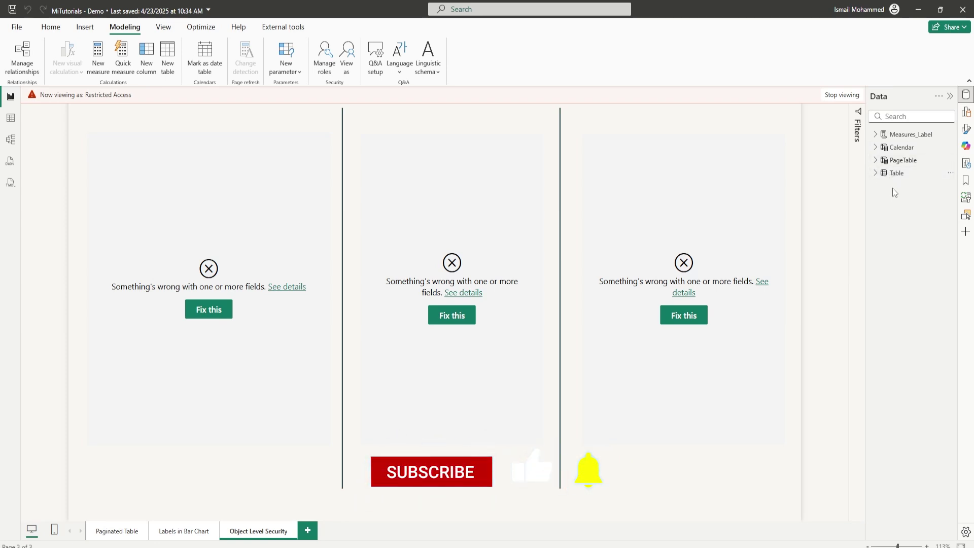
{"action": "left_click", "coordinate": [842, 95]}
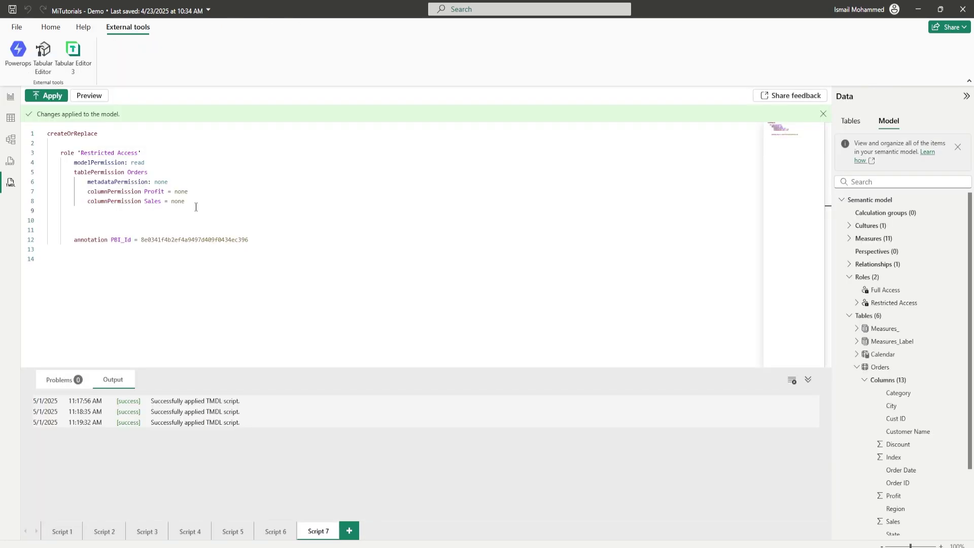
{"action": "left_click", "coordinate": [197, 208]}
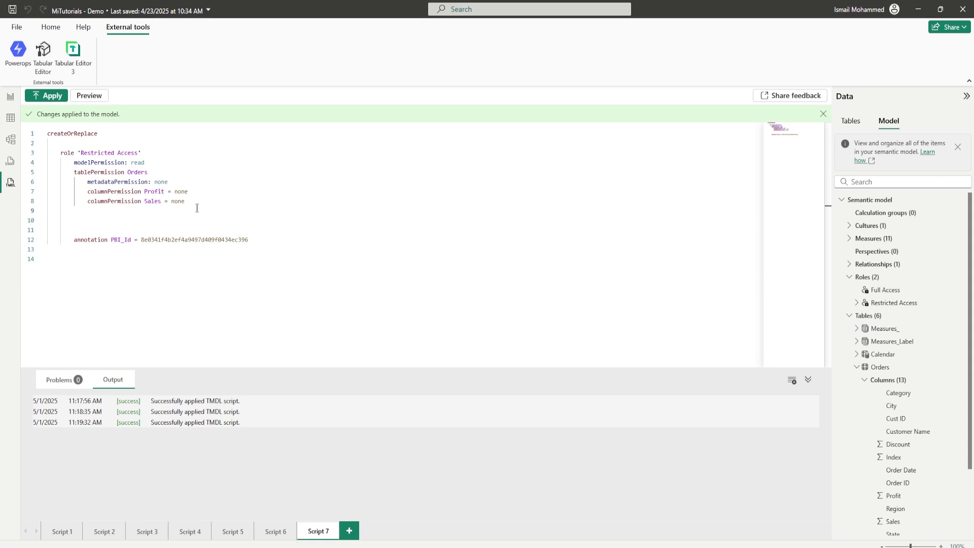